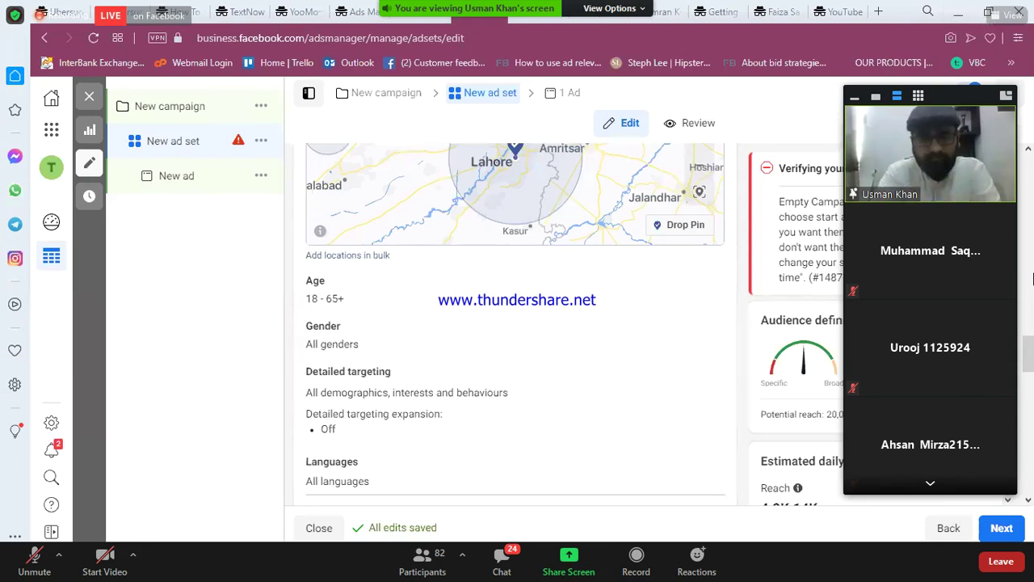
# Step: Switch to the Calculator to view the current calculation, and close it
pyautogui.hotkey('alt', 'Tab')
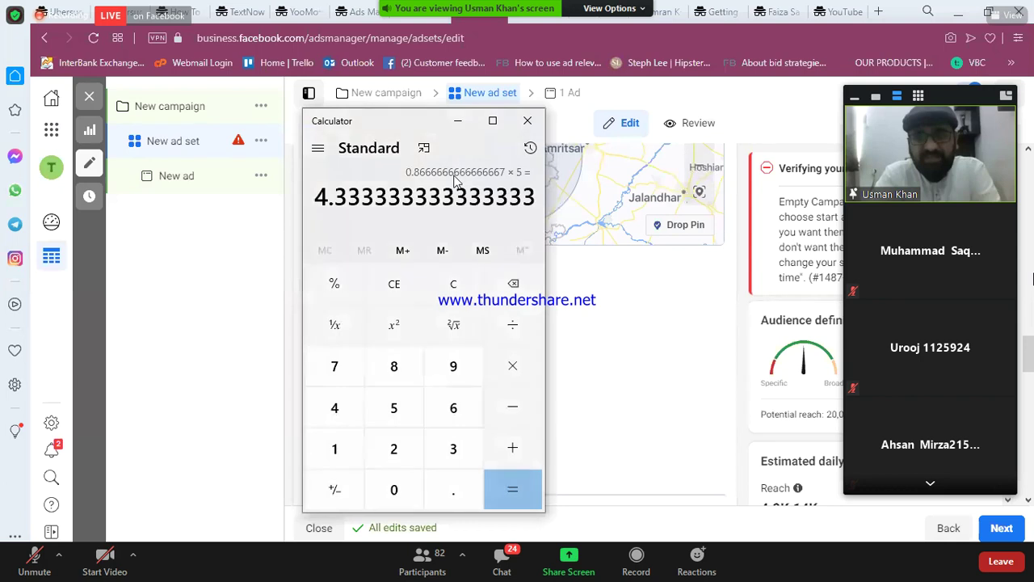
pyautogui.click(527, 120)
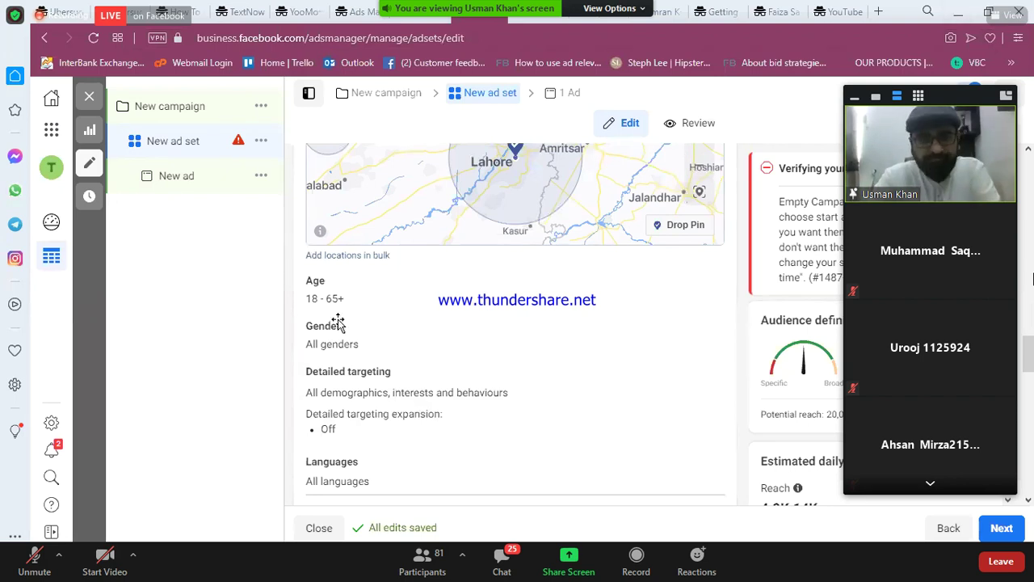
# Step: Switch to PowerPoint and review the items under Ad Sets on the Creating Facebook Ads slide, from location to daily budget
pyautogui.hotkey('alt', 'Tab')
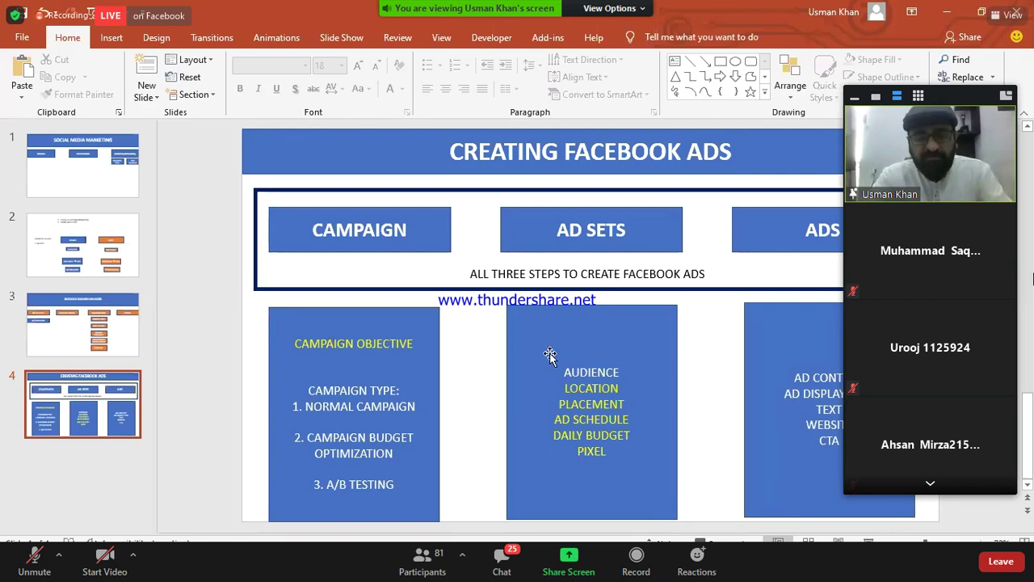
pyautogui.moveTo(567, 389); pyautogui.dragTo(614, 437)
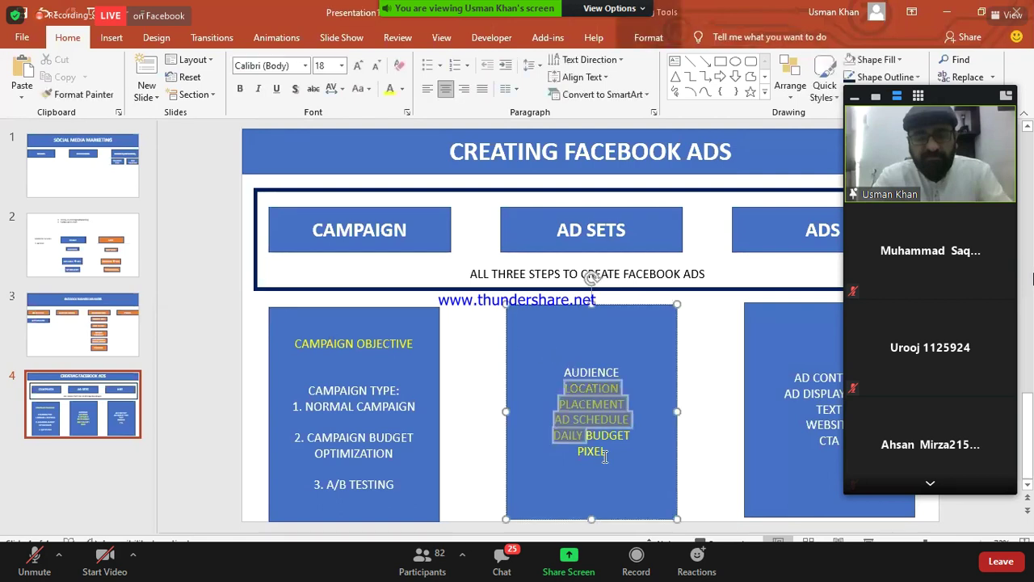
pyautogui.click(479, 448)
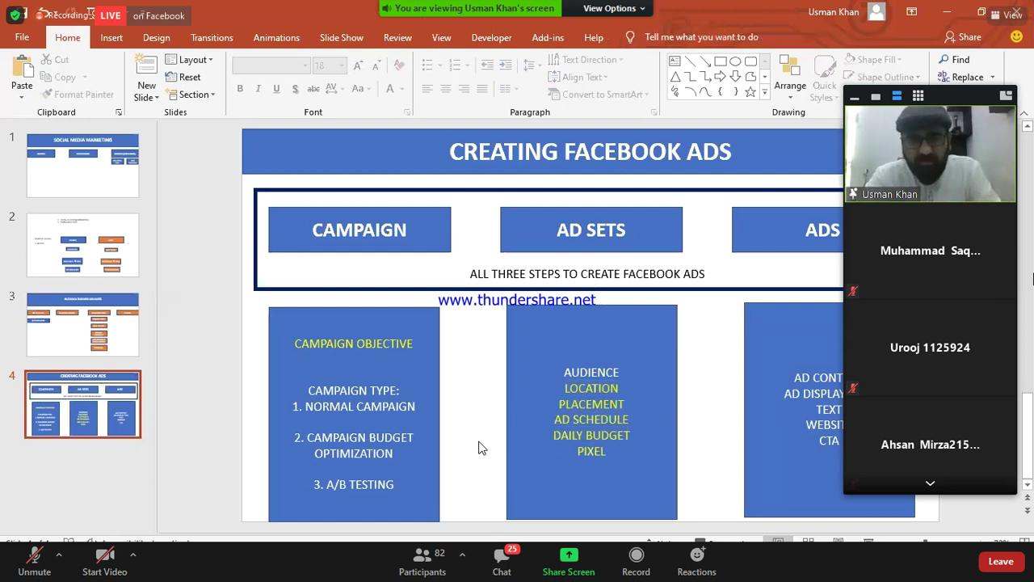
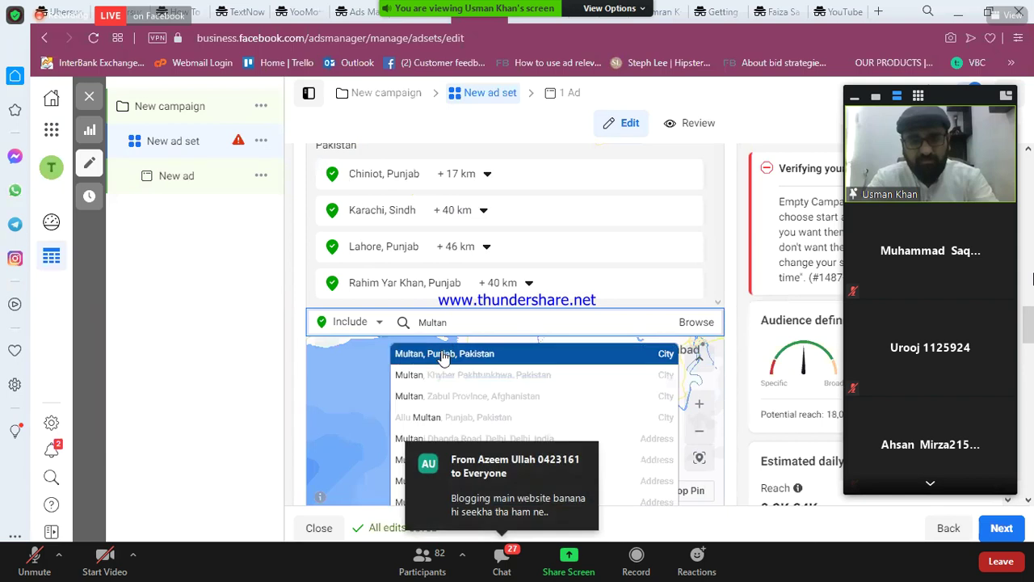
# Step: Add the city of Multan, Punjab, Pakistan to the ad set's included locations
pyautogui.click(443, 350)
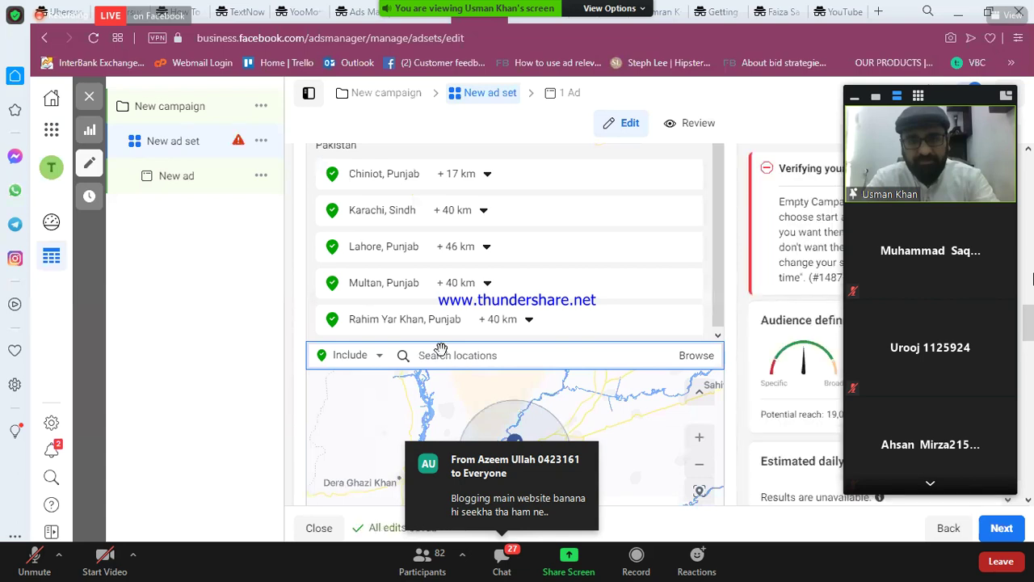
# Step: Open the audience age setting of the ad set for editing and set the minimum age to 23
pyautogui.scroll(-1, 295, 367)
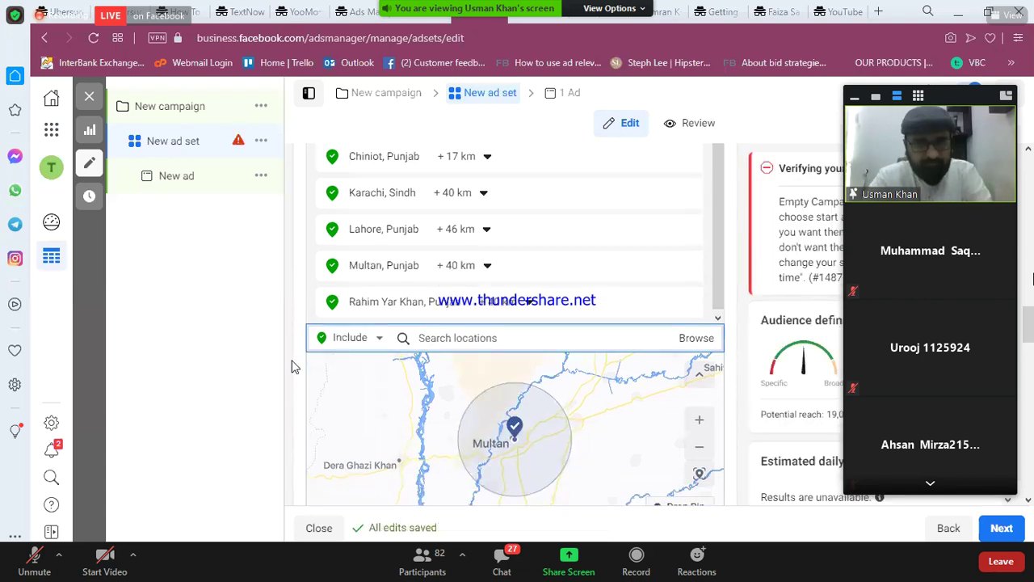
pyautogui.scroll(-2, 295, 368)
pyautogui.scroll(-2, 295, 367)
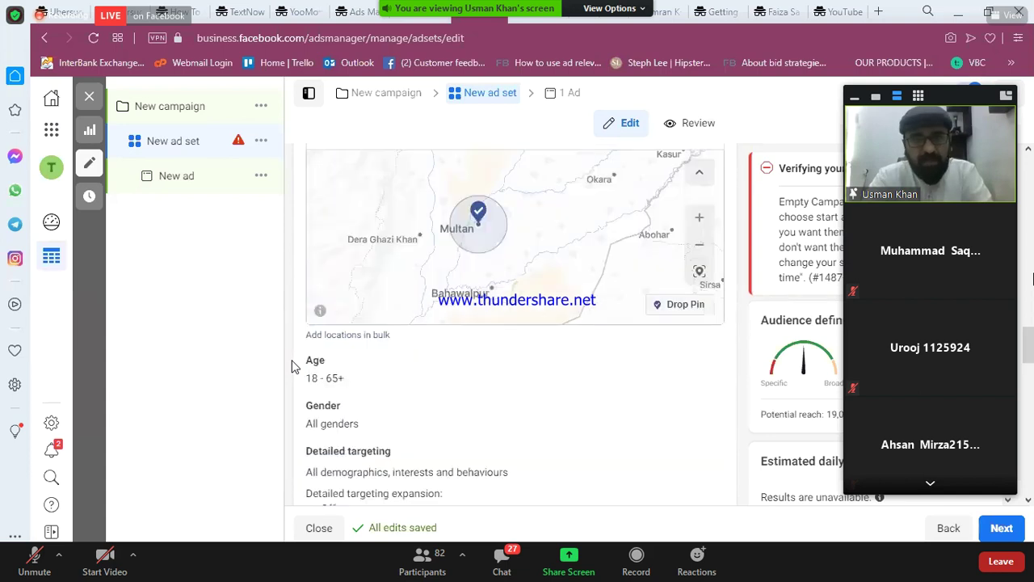
pyautogui.scroll(-2, 295, 368)
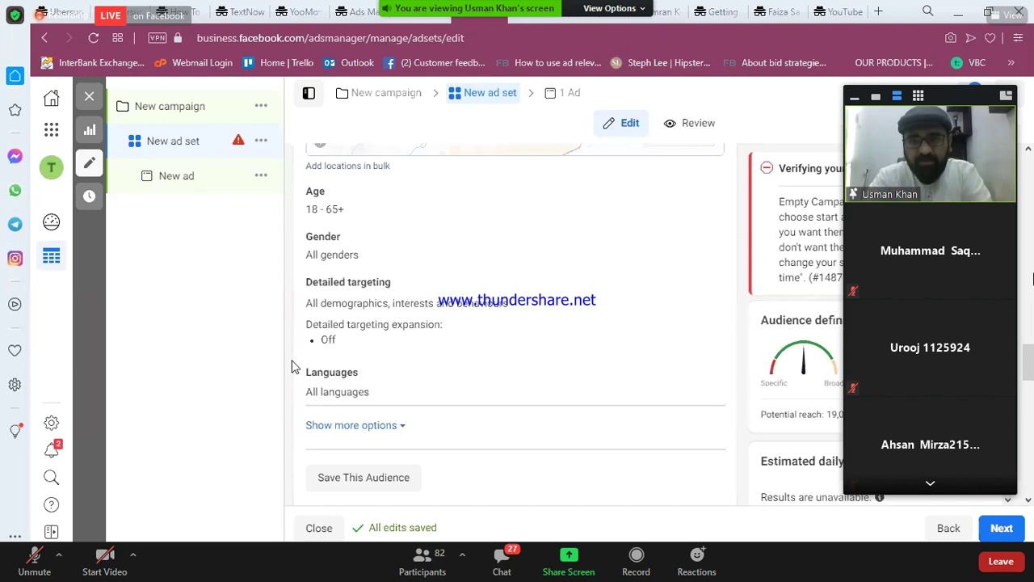
pyautogui.scroll(5, 292, 367)
pyautogui.scroll(-3, 292, 367)
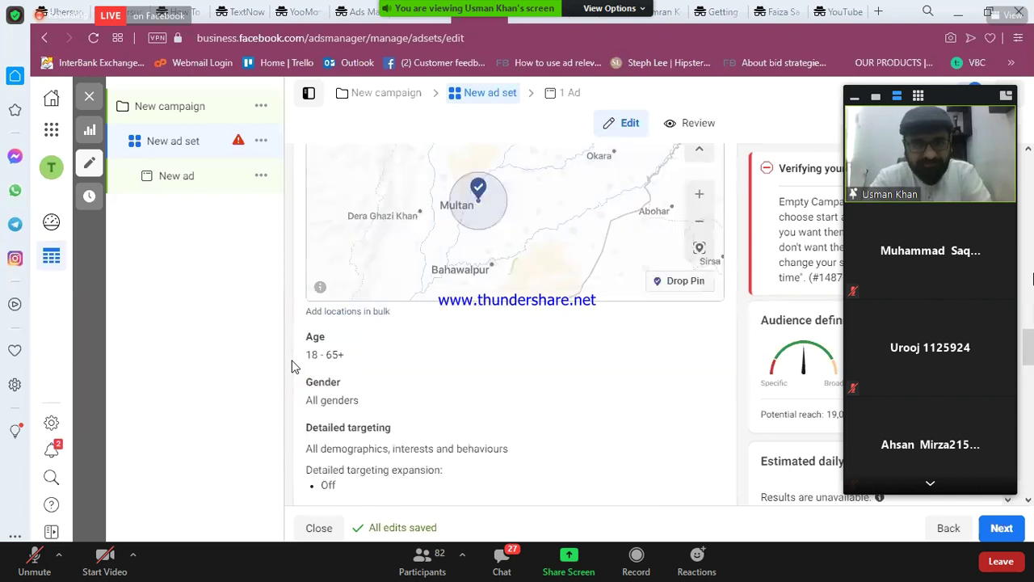
pyautogui.scroll(-2, 293, 367)
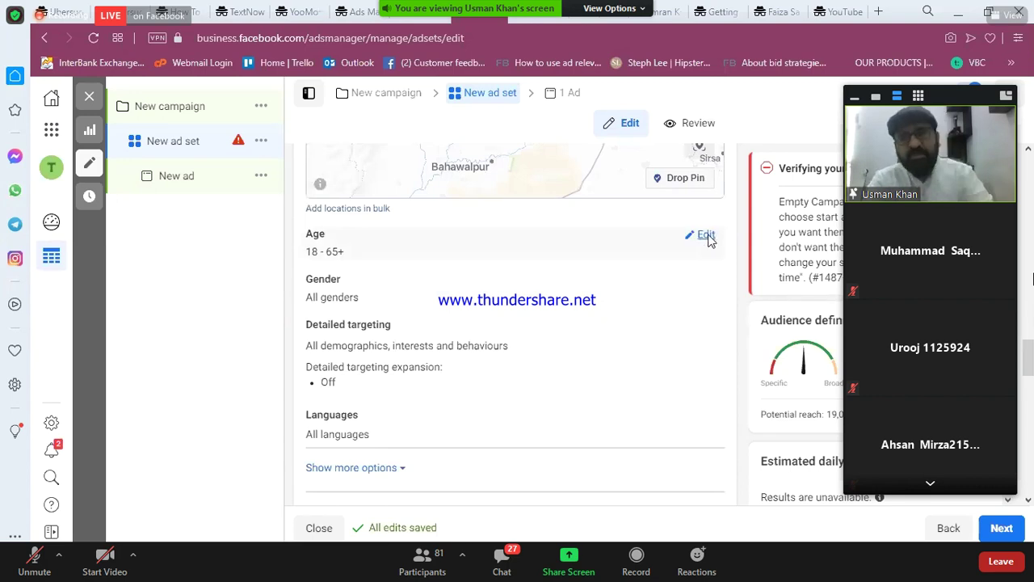
pyautogui.click(706, 236)
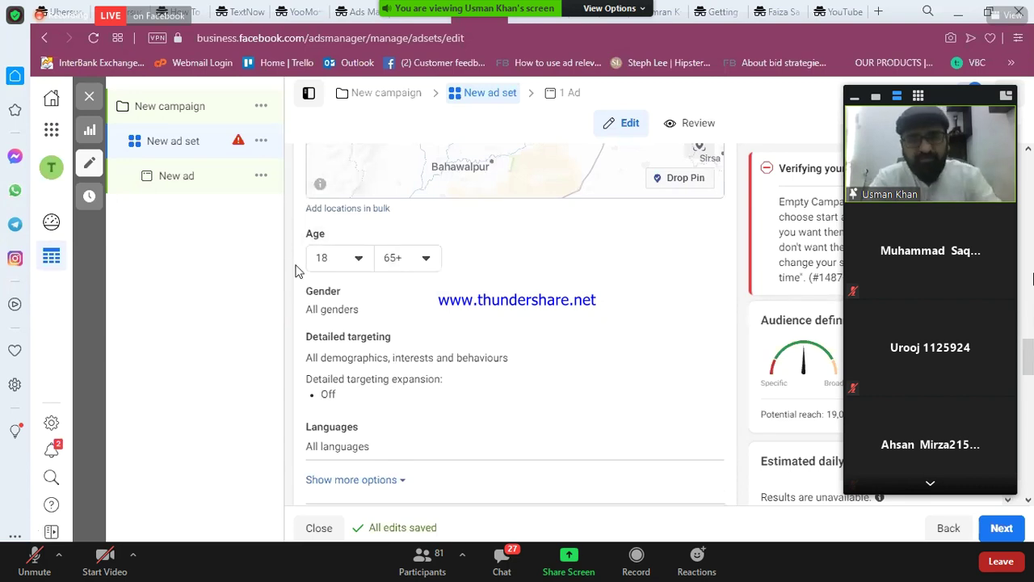
pyautogui.click(359, 258)
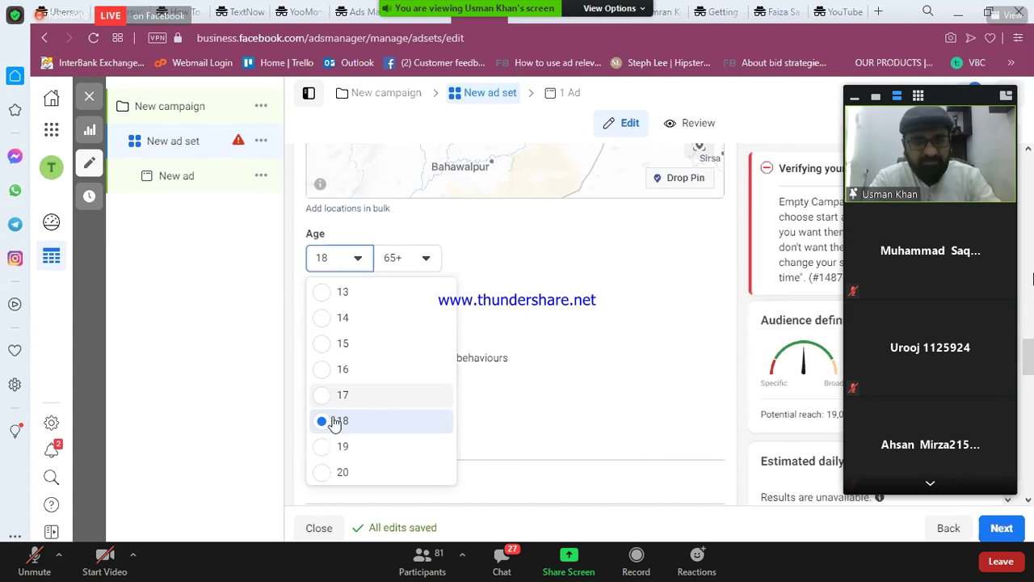
pyautogui.scroll(-1, 329, 422)
pyautogui.scroll(-1, 328, 443)
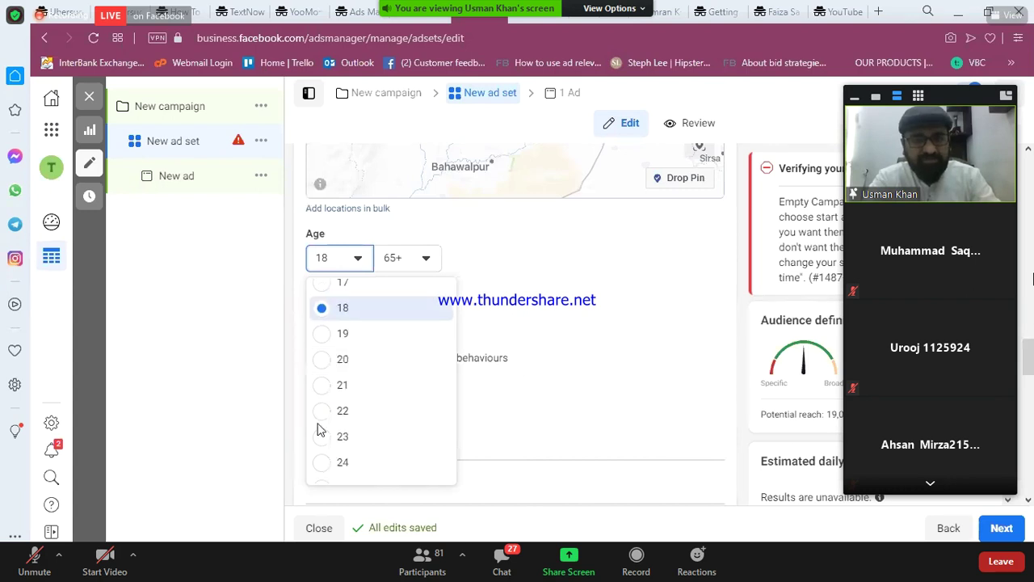
pyautogui.press('Return')
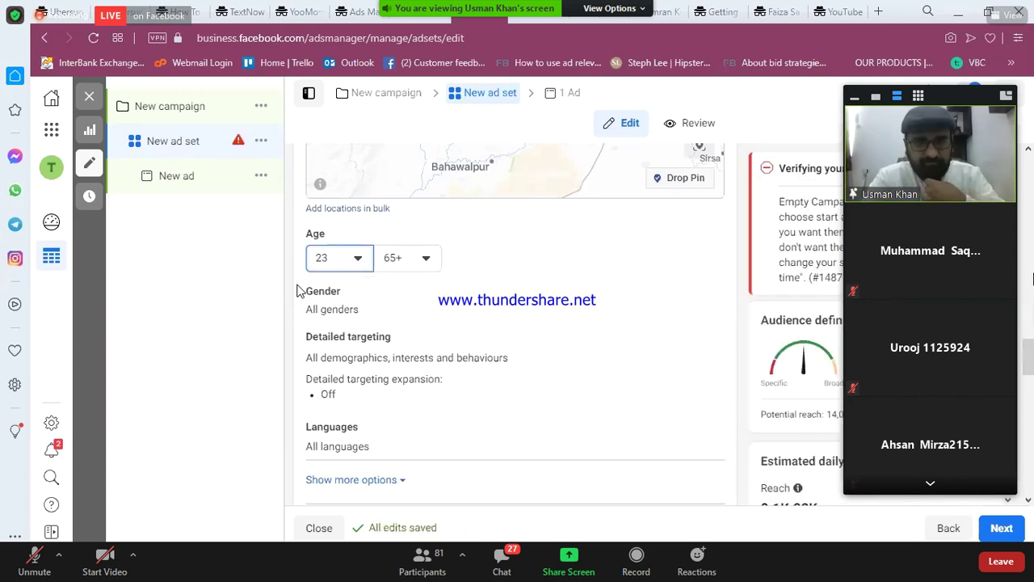
# Step: Set the audience's maximum age to 35
pyautogui.click(427, 260)
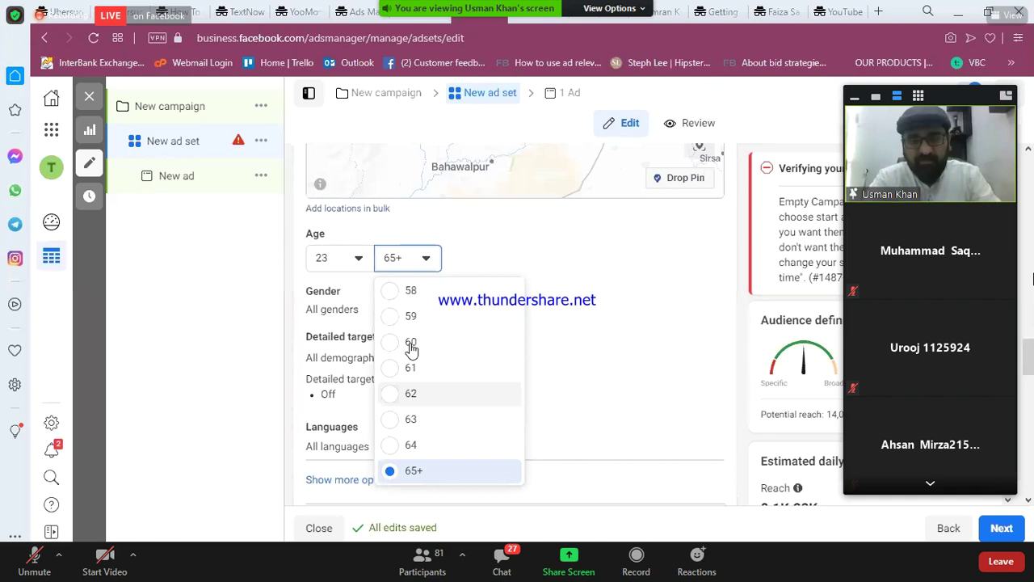
pyautogui.scroll(7, 412, 346)
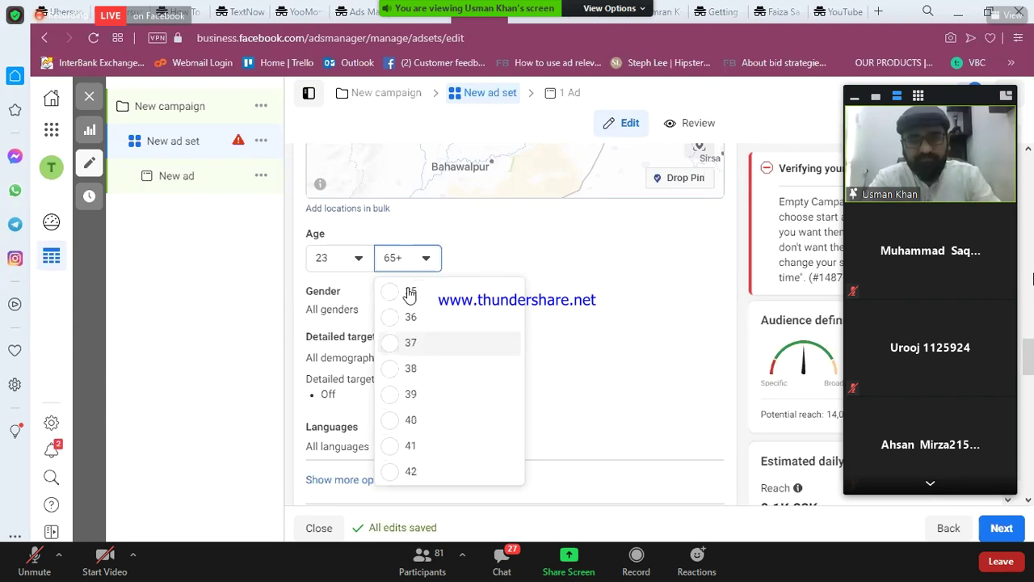
pyautogui.press('Return')
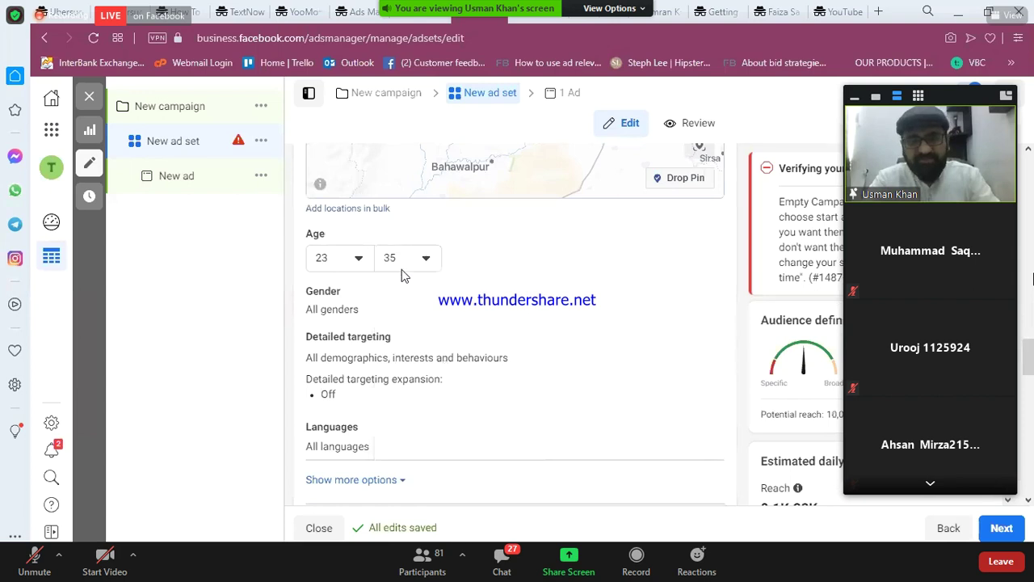
# Step: Restrict the audience gender to men
pyautogui.click(701, 293)
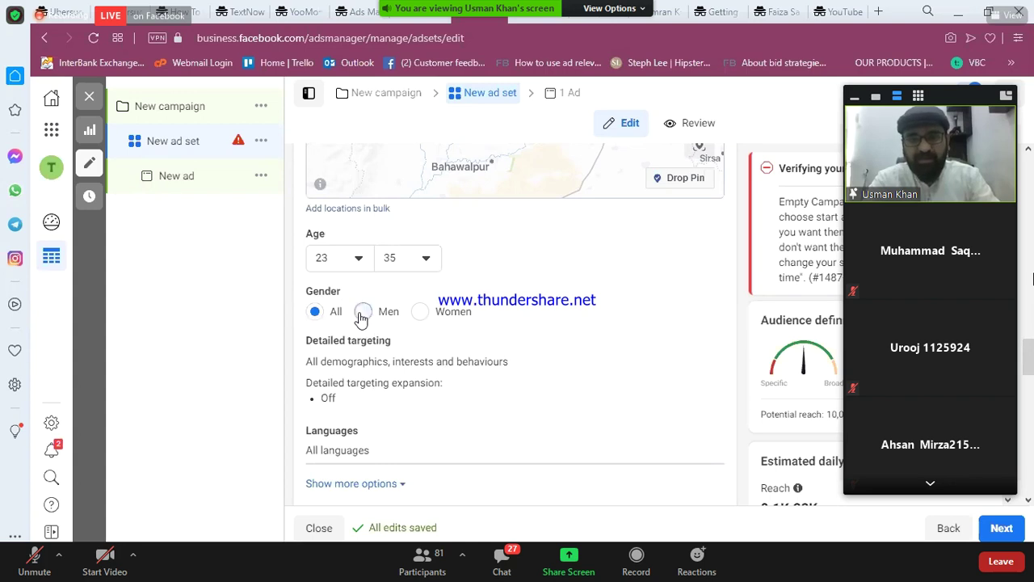
pyautogui.click(362, 313)
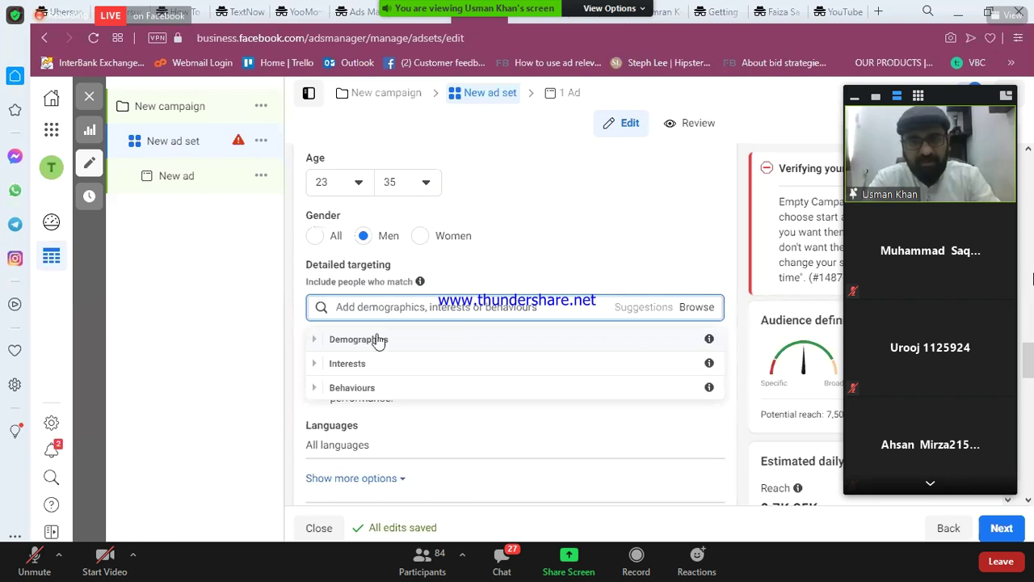
# Step: Examine the subcategories of Demographics and Interests in the detailed targeting list, collapsing each group after viewing
pyautogui.click(315, 340)
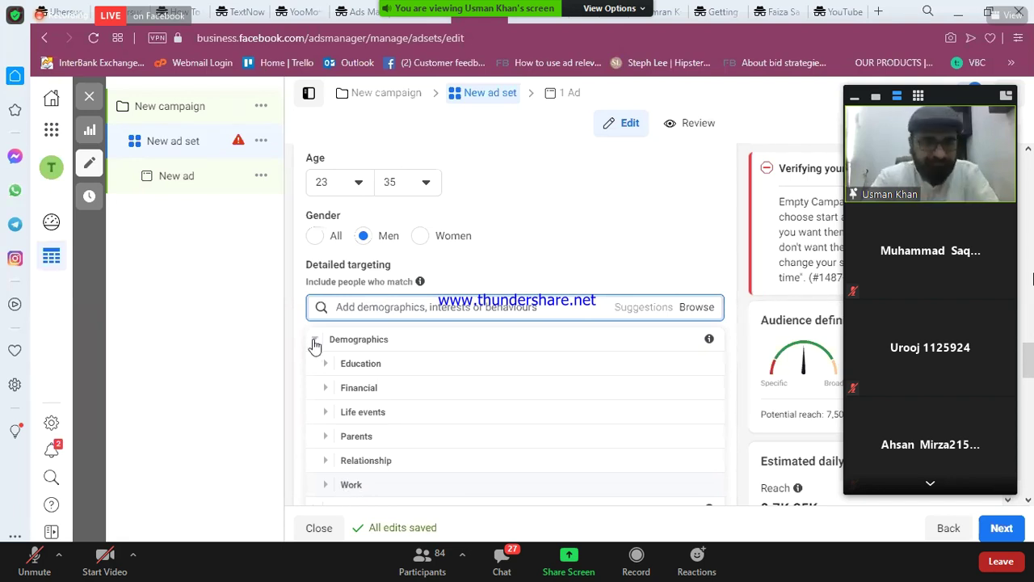
pyautogui.click(347, 339)
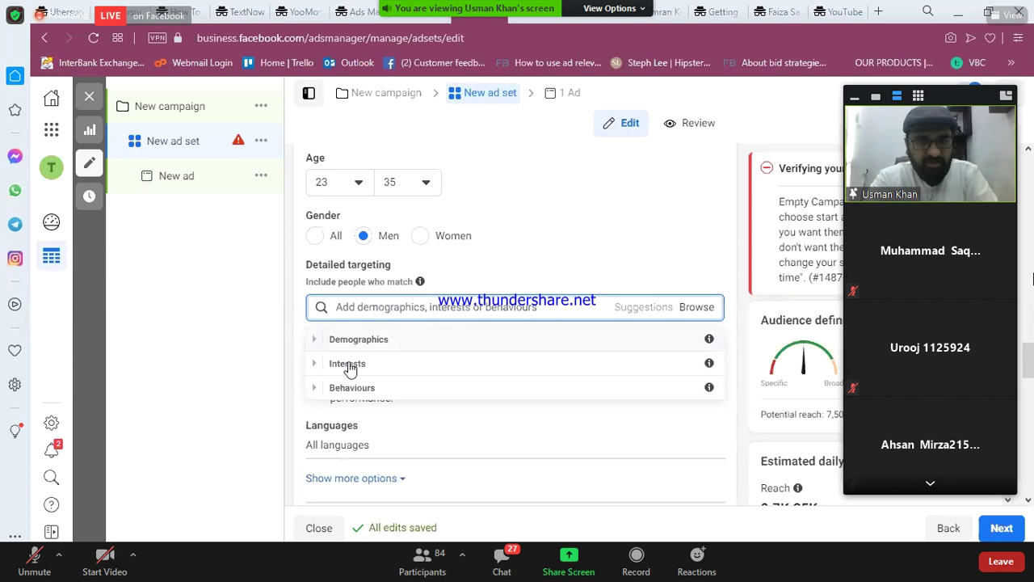
pyautogui.click(349, 365)
pyautogui.scroll(-1, 328, 396)
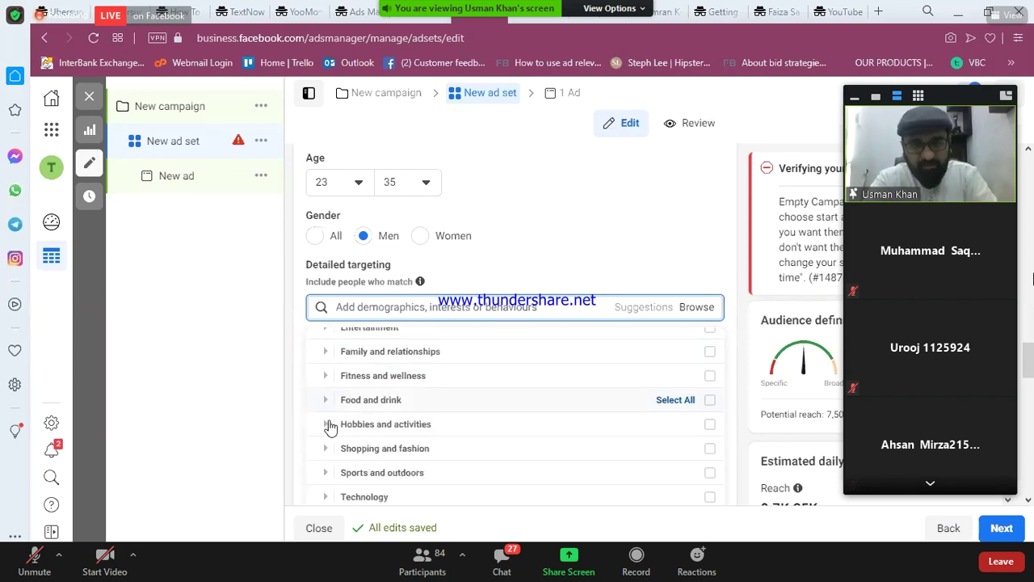
pyautogui.scroll(-1, 335, 434)
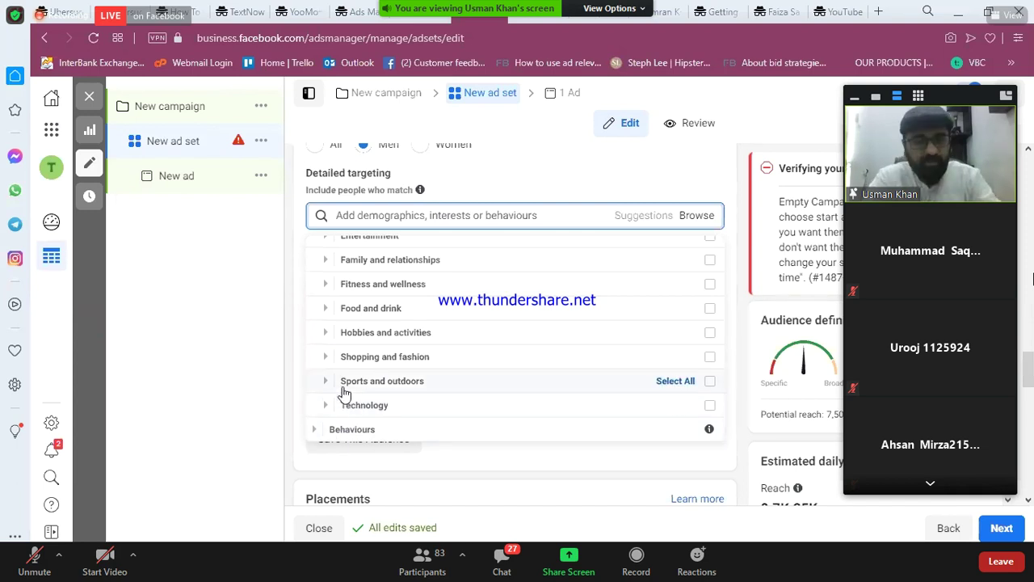
pyautogui.scroll(2, 343, 394)
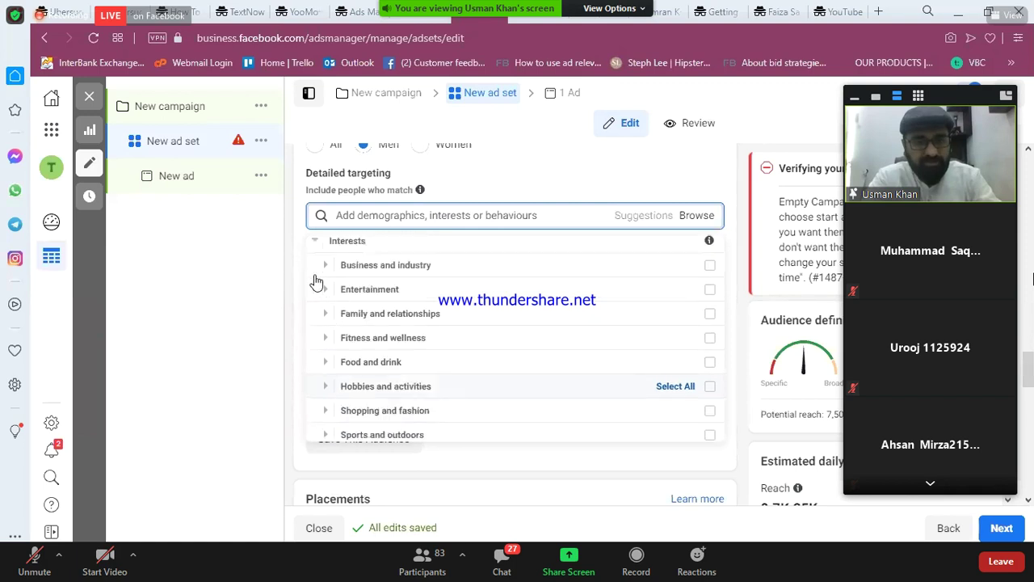
pyautogui.scroll(1, 315, 276)
pyautogui.click(347, 273)
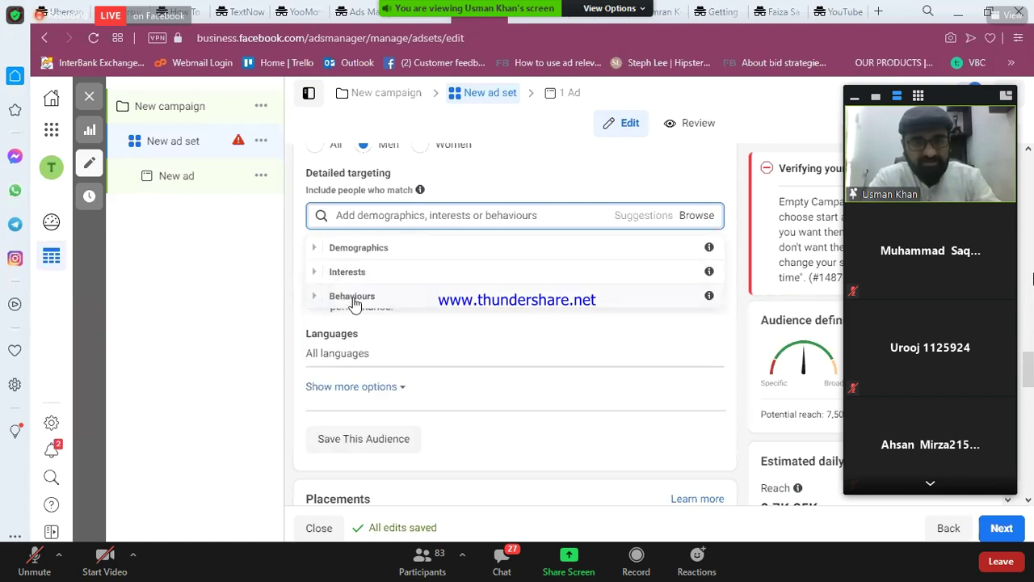
# Step: Examine the Consumer classification and Digital activities subcategories under Behaviours in detailed targeting, collapsing each one after viewing
pyautogui.click(314, 305)
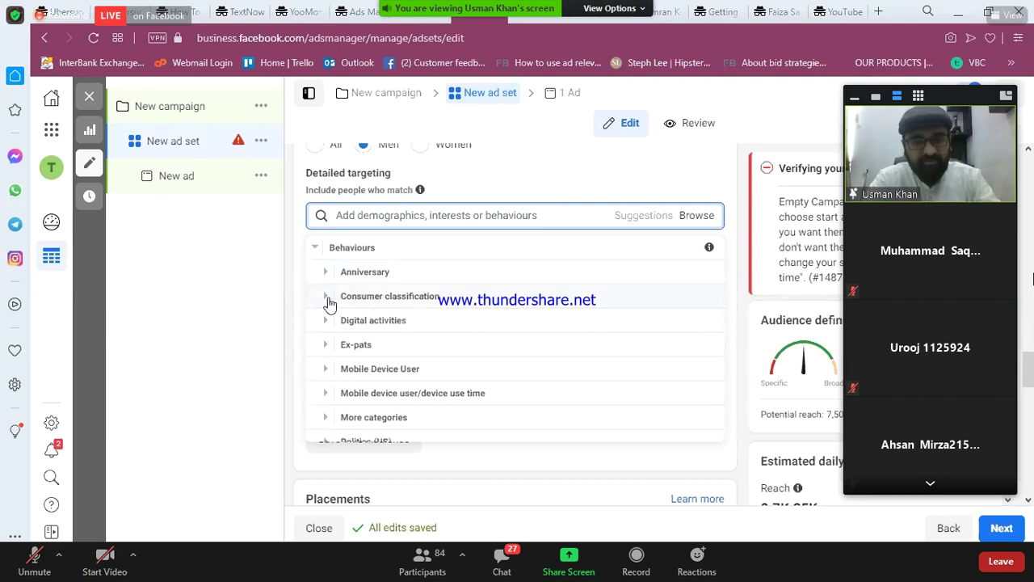
pyautogui.click(347, 285)
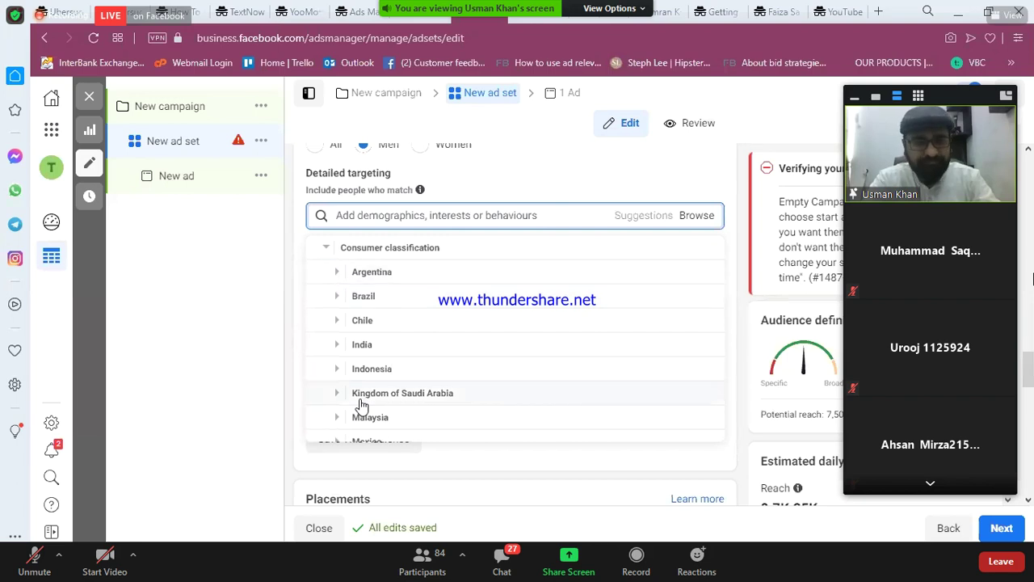
pyautogui.click(324, 256)
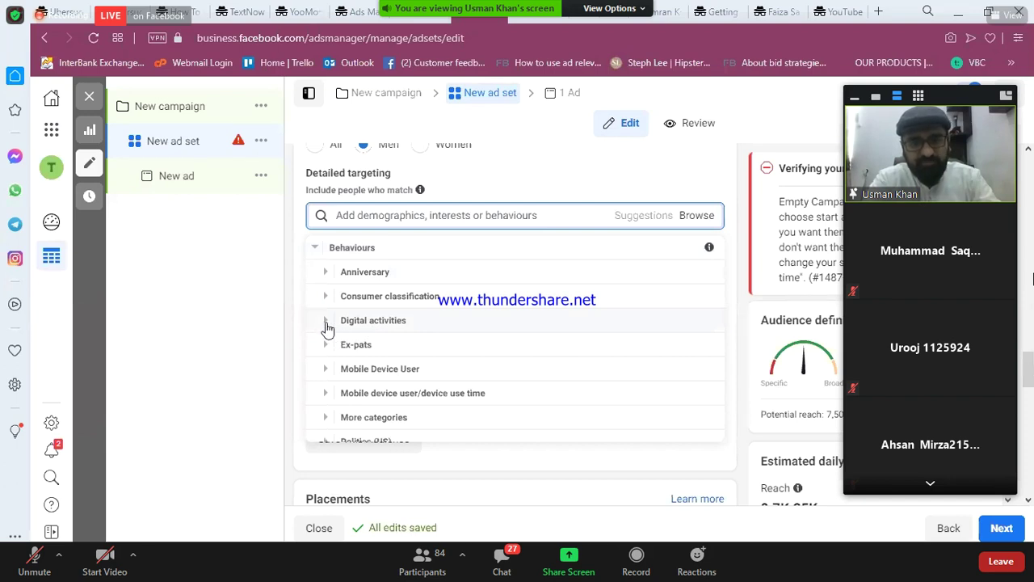
pyautogui.click(350, 323)
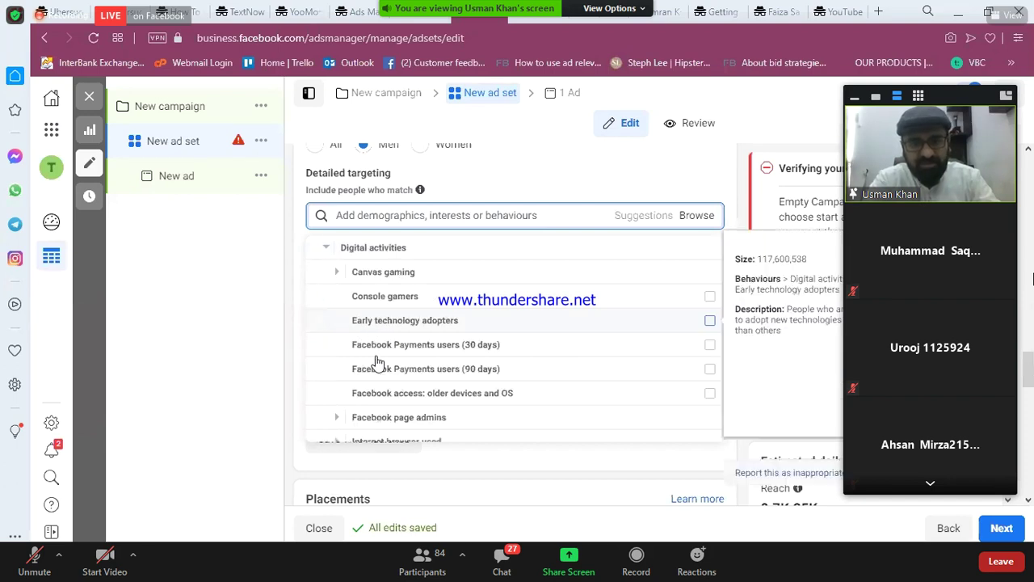
pyautogui.click(326, 248)
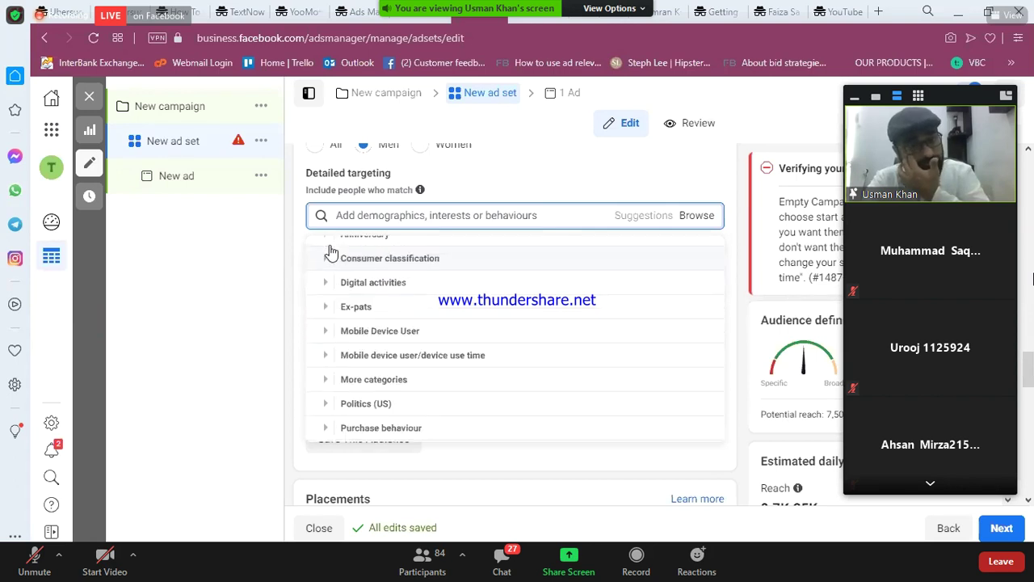
pyautogui.scroll(1, 341, 331)
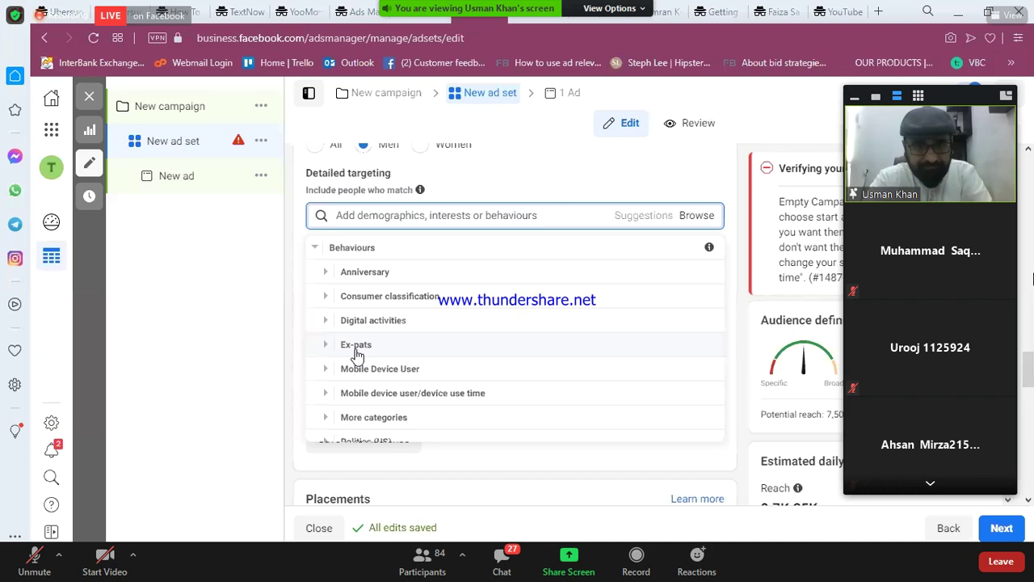
# Step: Look through the remaining Behaviours groups, expanding and collapsing More categories to examine its options
pyautogui.scroll(-1, 347, 355)
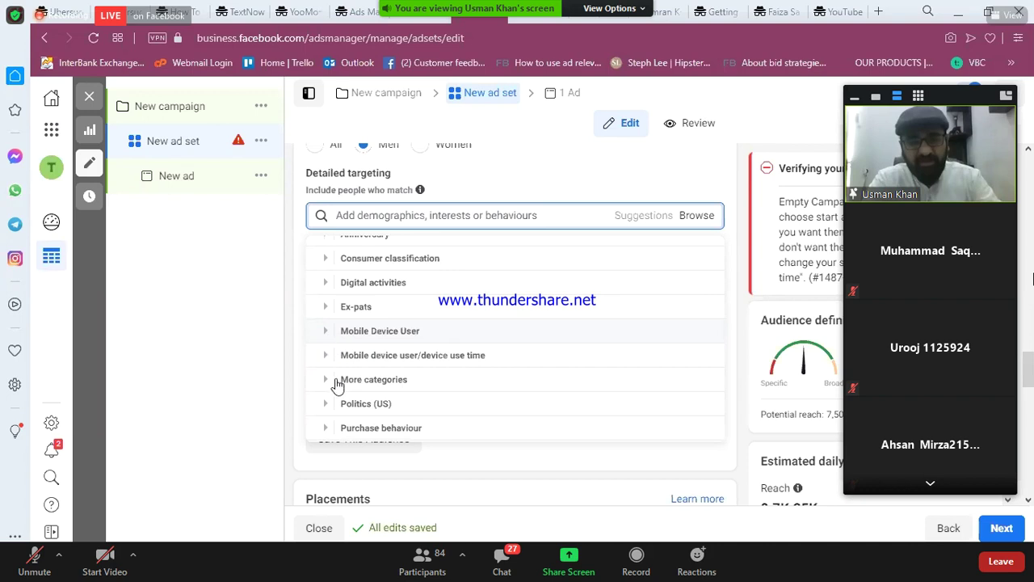
pyautogui.click(337, 385)
pyautogui.scroll(-2, 348, 408)
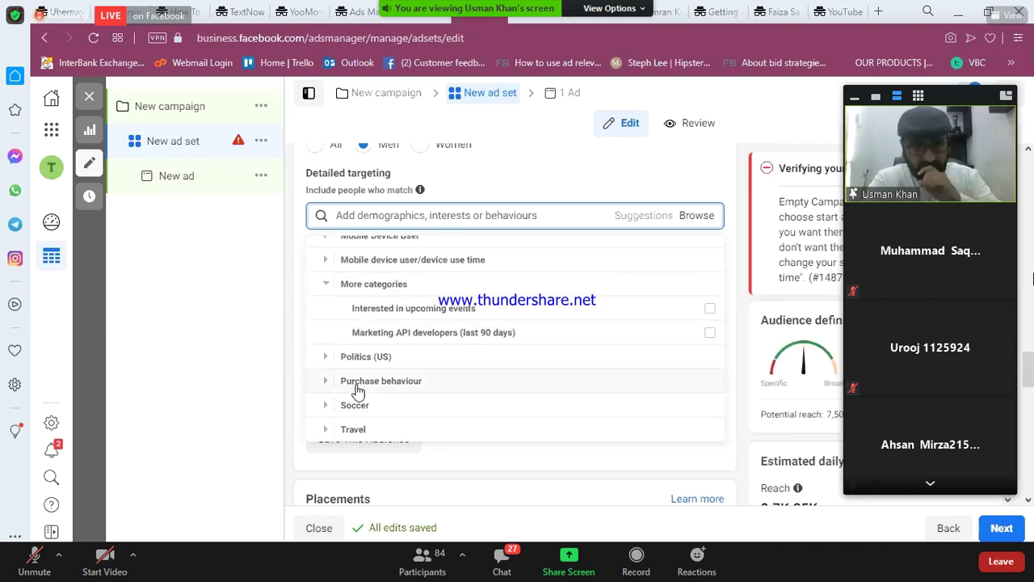
pyautogui.scroll(-1, 358, 391)
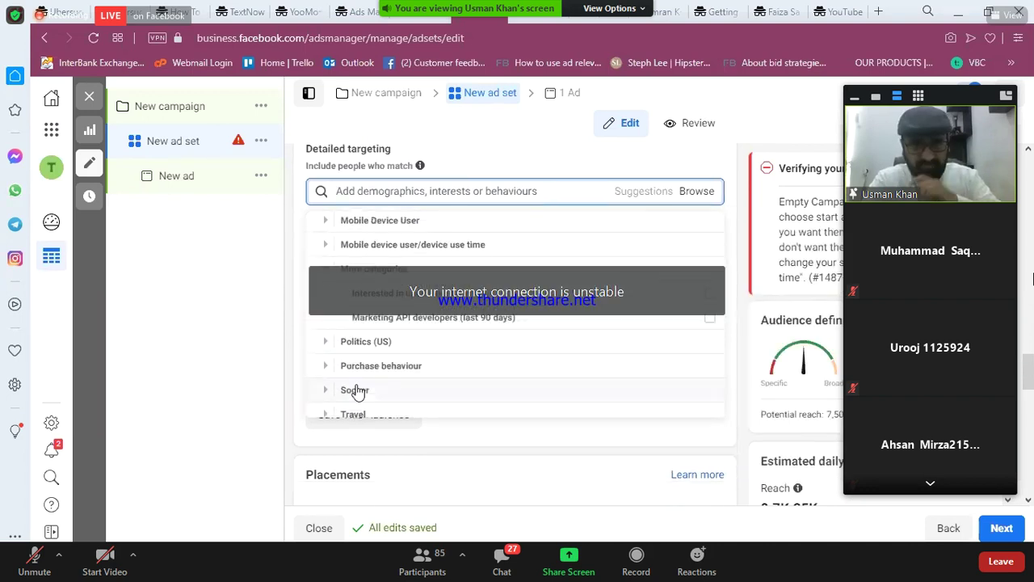
pyautogui.scroll(1, 368, 323)
pyautogui.moveTo(399, 323)
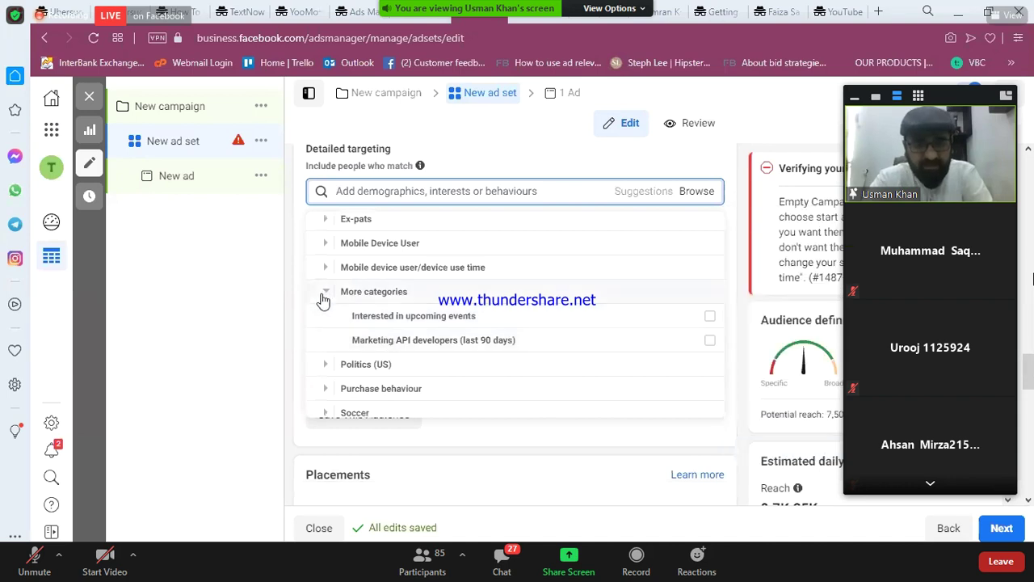
pyautogui.scroll(2, 323, 340)
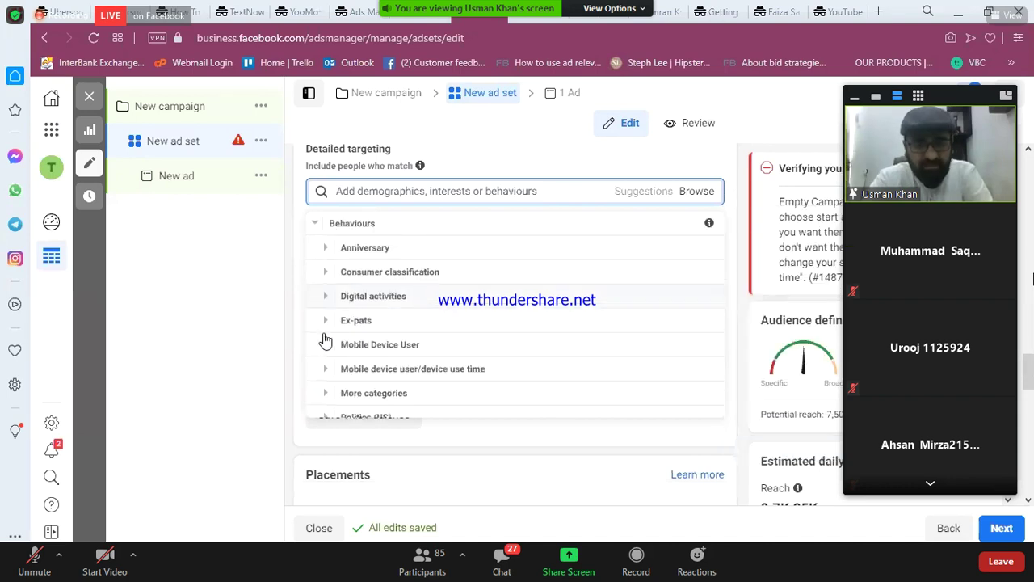
pyautogui.scroll(-2, 324, 339)
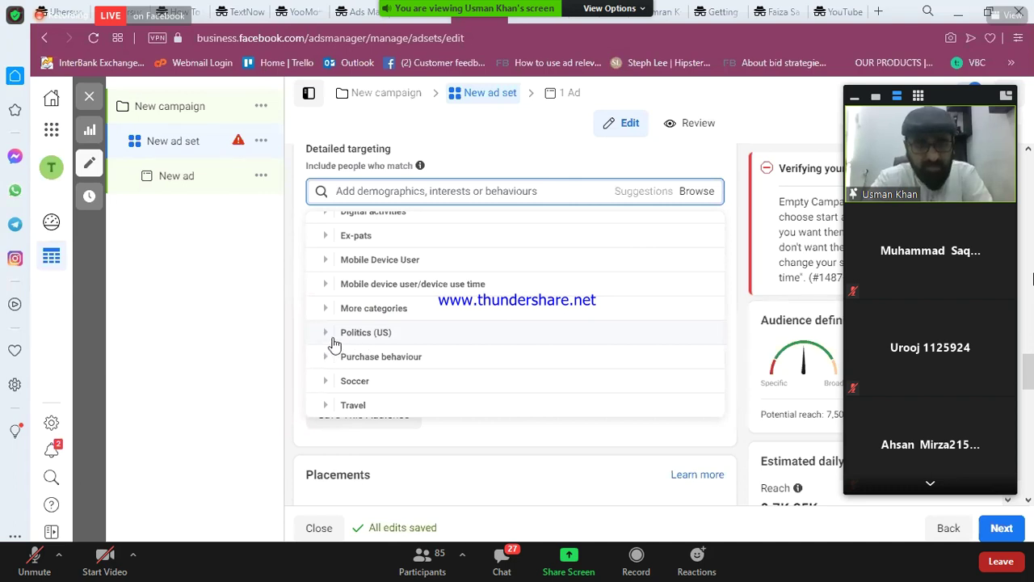
pyautogui.scroll(-1, 324, 353)
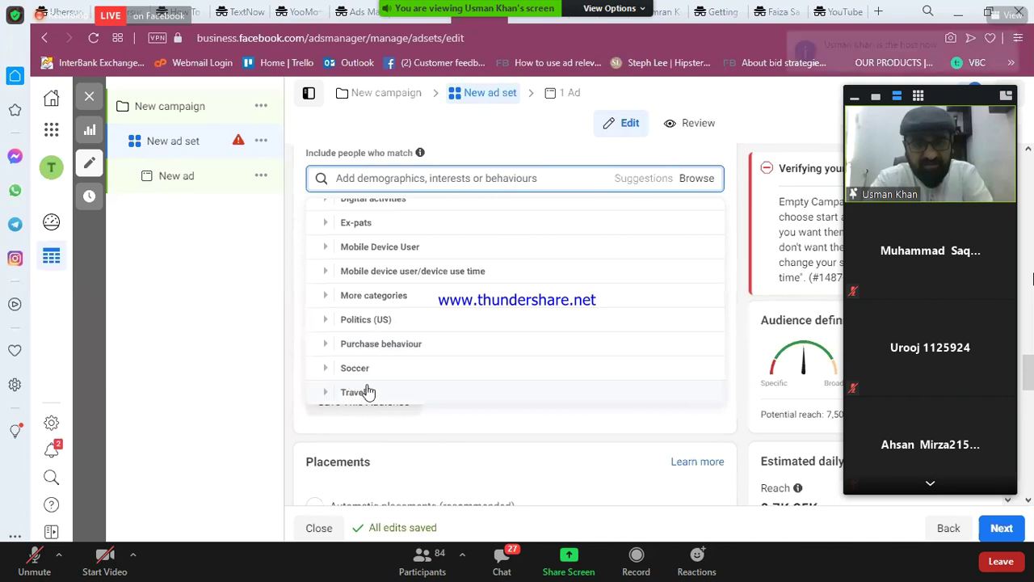
# Step: Examine the Travel options under Behaviours, review the group list again and collapse the Behaviours category
pyautogui.click(368, 395)
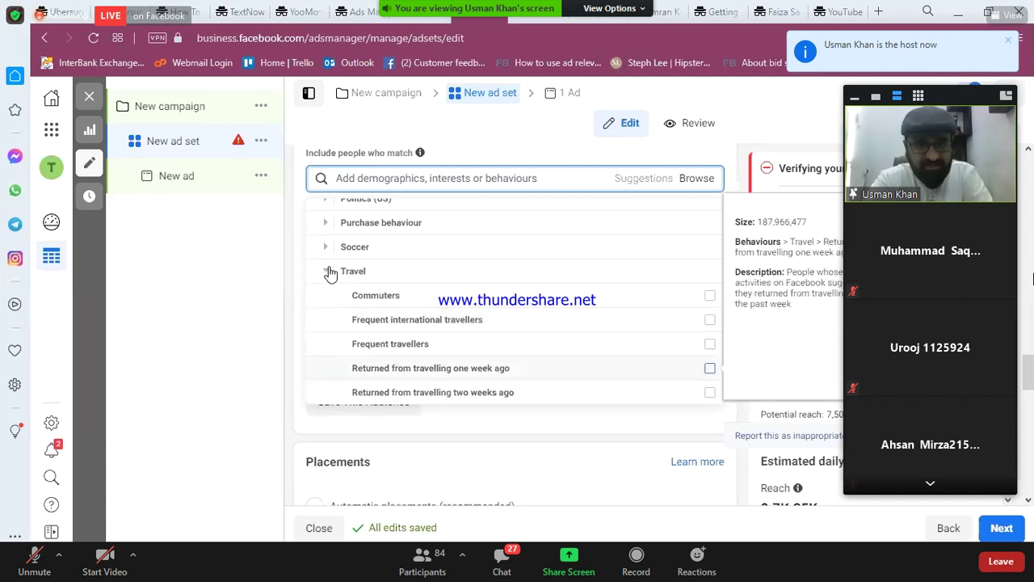
pyautogui.scroll(3, 331, 378)
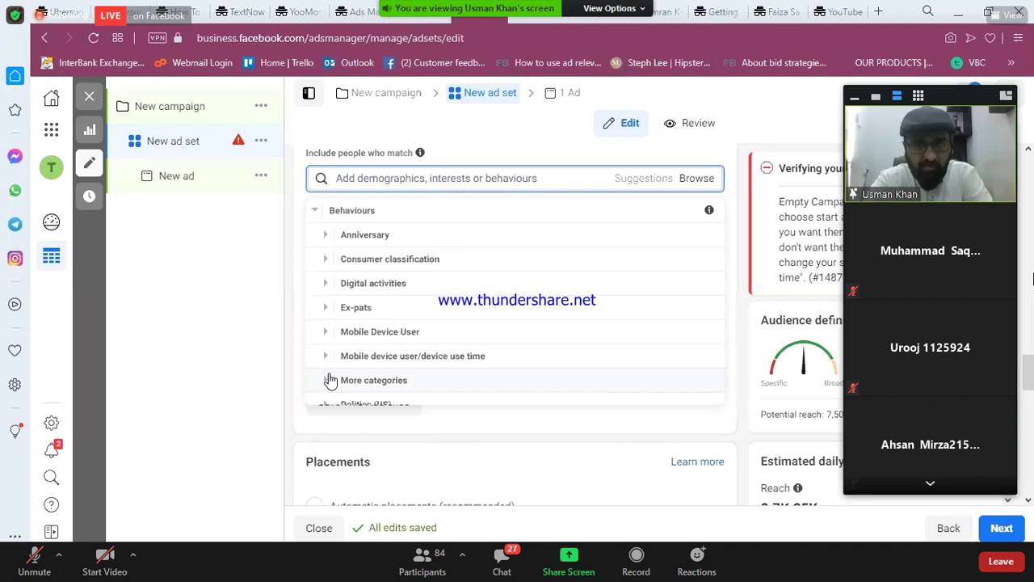
pyautogui.scroll(-3, 330, 380)
pyautogui.scroll(-2, 330, 380)
pyautogui.scroll(2, 331, 380)
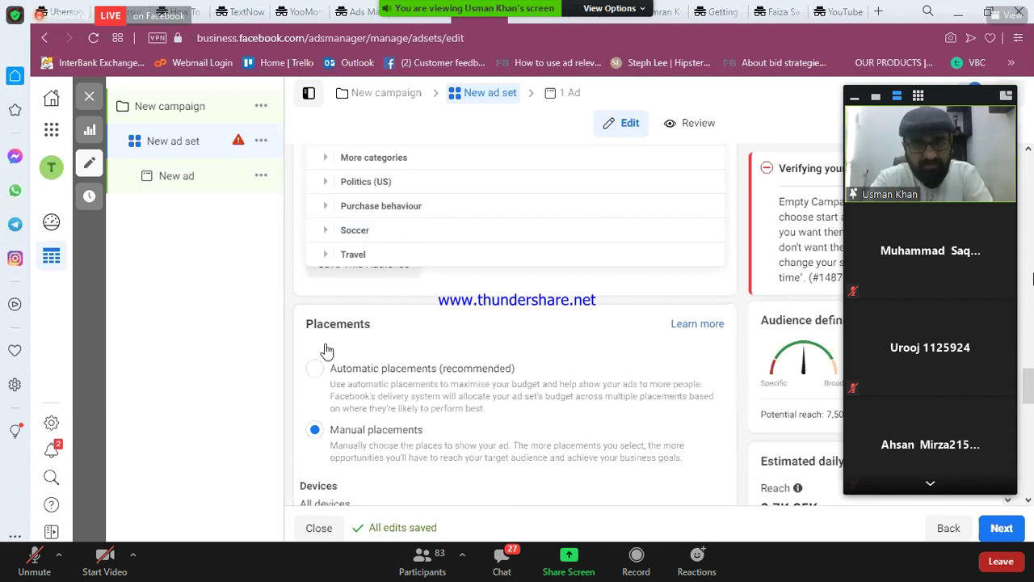
pyautogui.scroll(2, 326, 350)
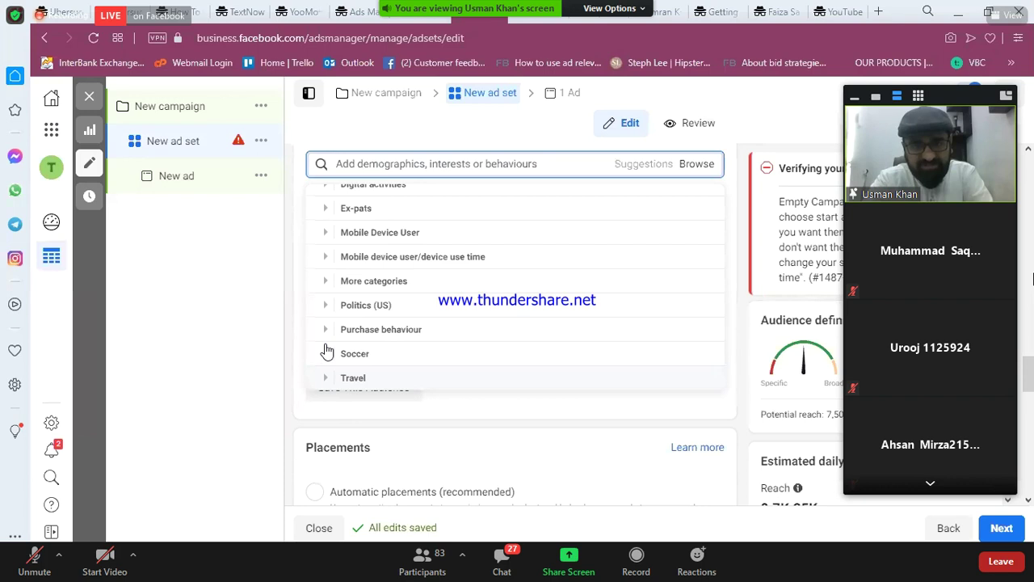
pyautogui.scroll(2, 326, 350)
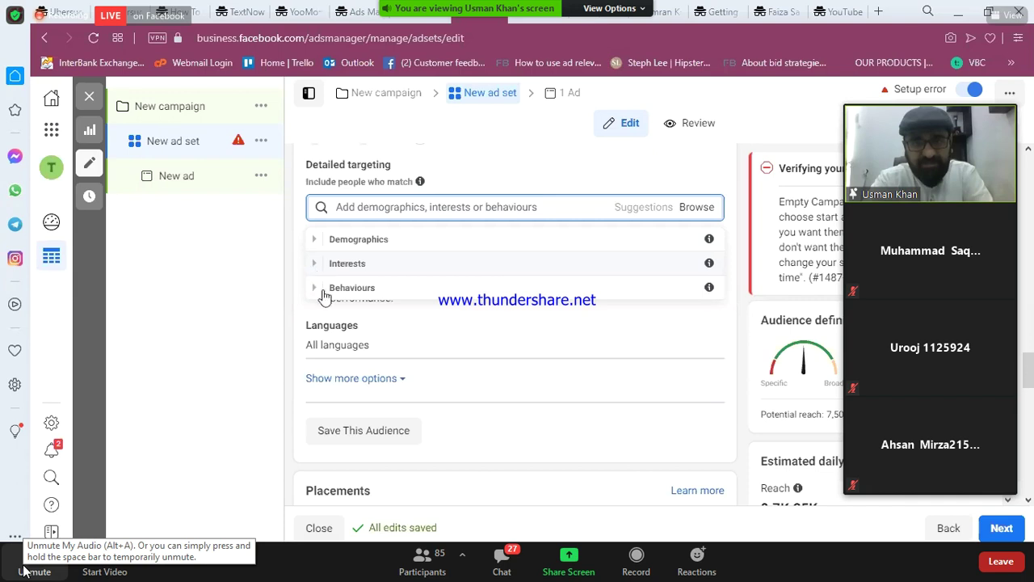
pyautogui.click(347, 264)
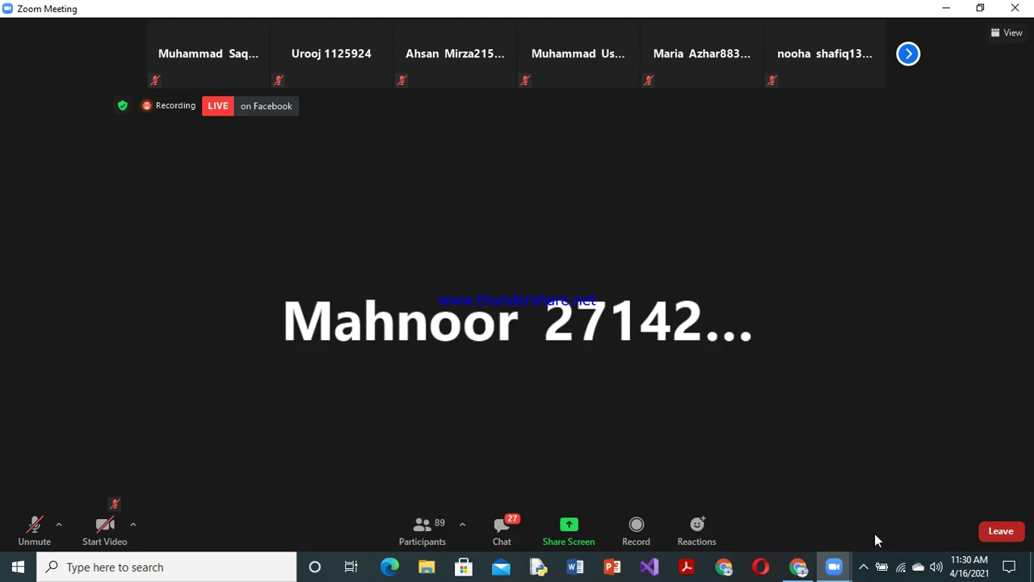
# Step: Unmute the microphone in the Zoom meeting and mute it again
pyautogui.click(17, 529)
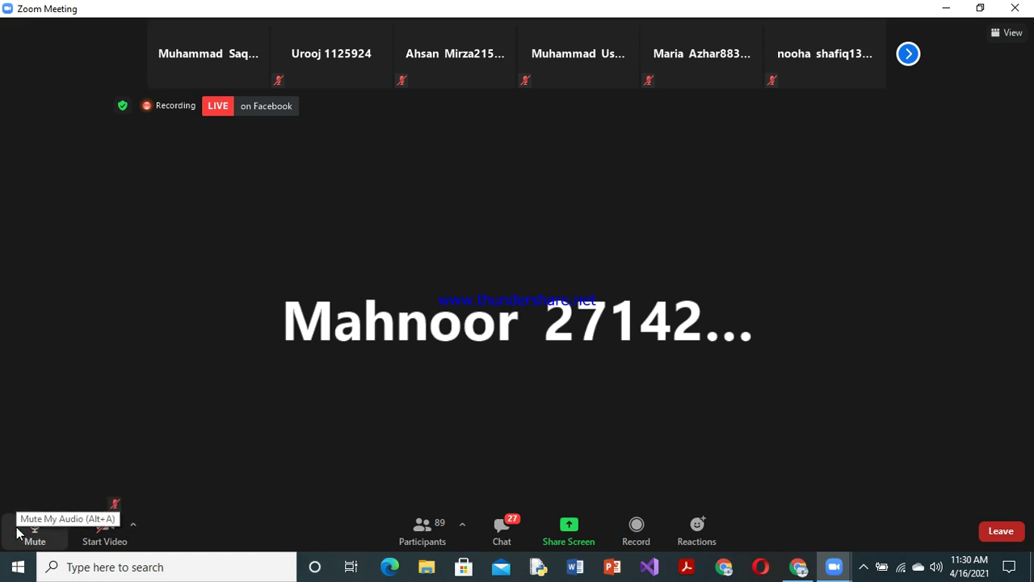
pyautogui.click(18, 529)
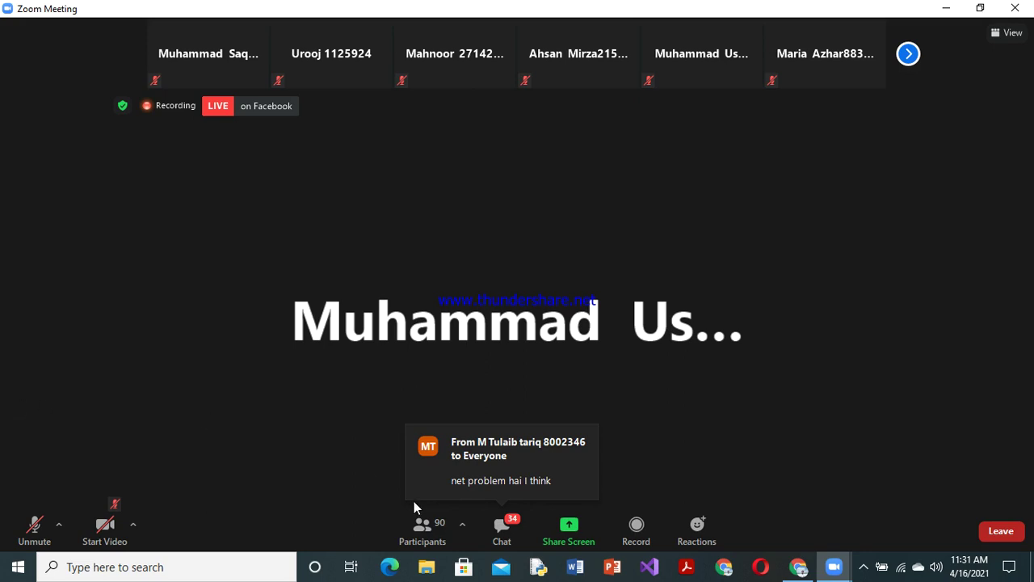
pyautogui.click(423, 546)
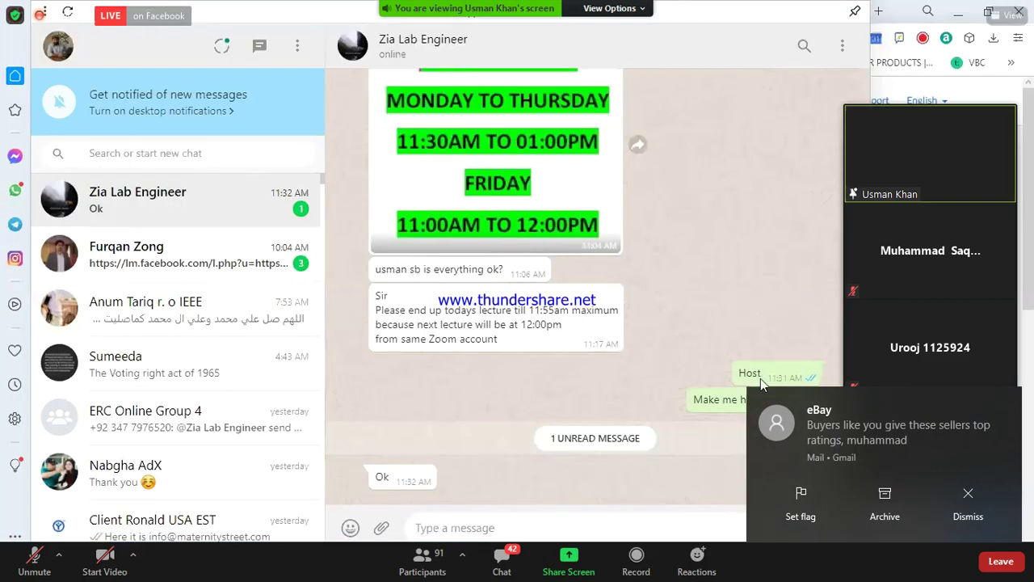
pyautogui.click(1007, 514)
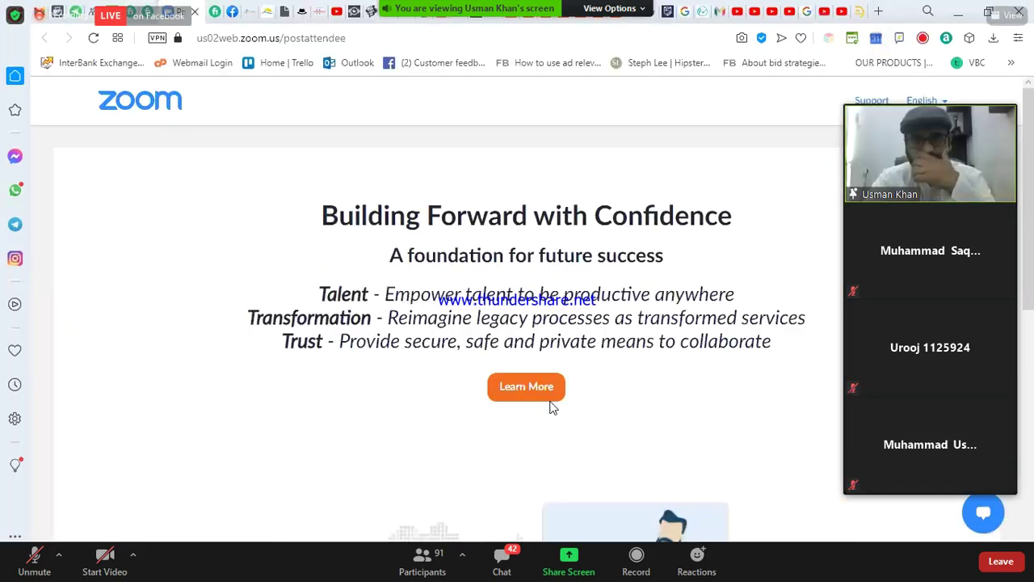
pyautogui.moveTo(964, 408)
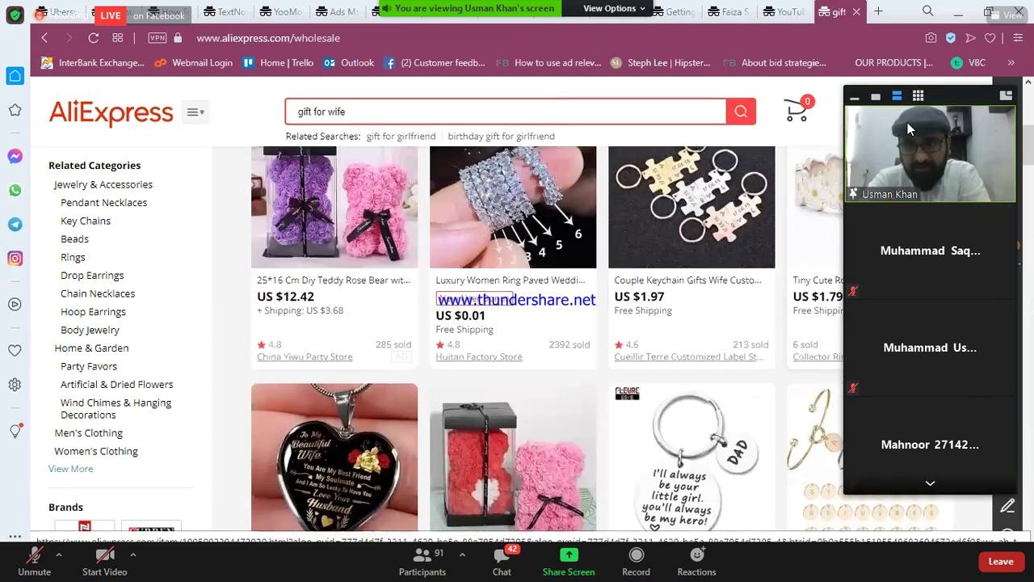
# Step: Minimize the floating participant video thumbnails so they cover less of the shared screen
pyautogui.click(856, 98)
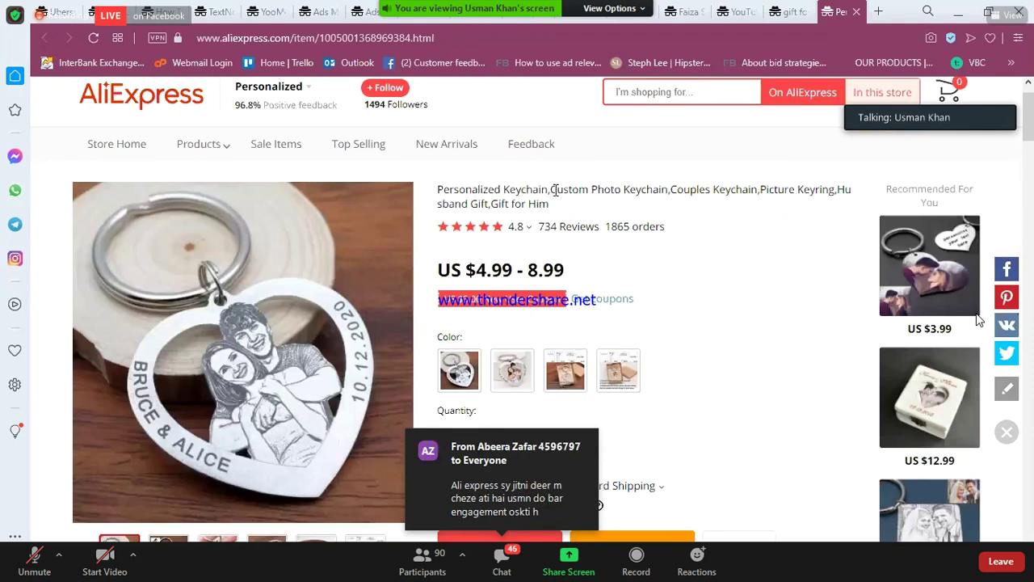
pyautogui.click(668, 189)
pyautogui.moveTo(246, 398)
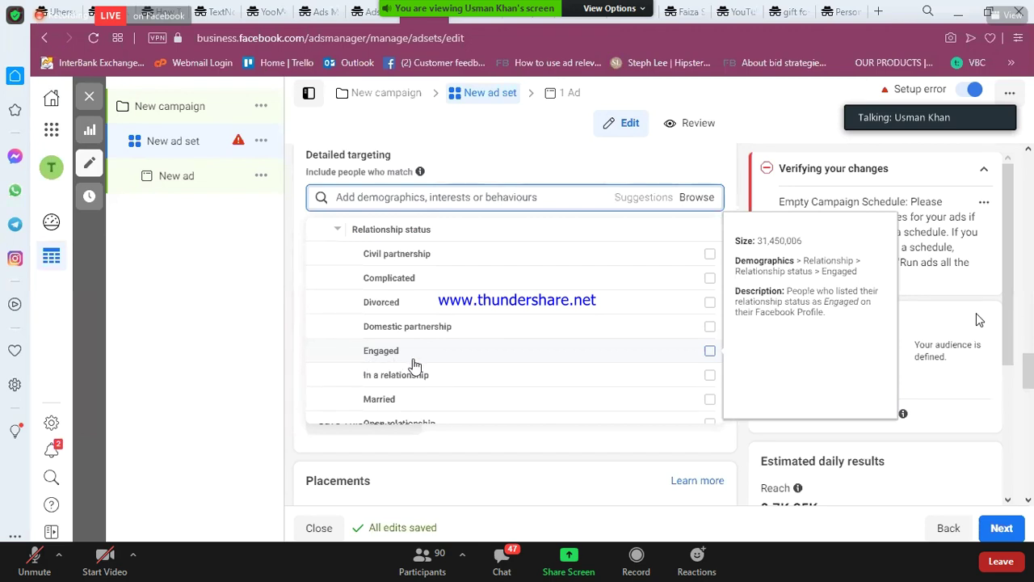
# Step: Raise the system audio volume to hear the meeting better
pyautogui.press('XF86AudioLowerVolume')
pyautogui.press('XF86AudioRaiseVolume')
pyautogui.press('XF86AudioRaiseVolume')
pyautogui.press('XF86AudioRaiseVolume')
pyautogui.press('XF86AudioRaiseVolume')
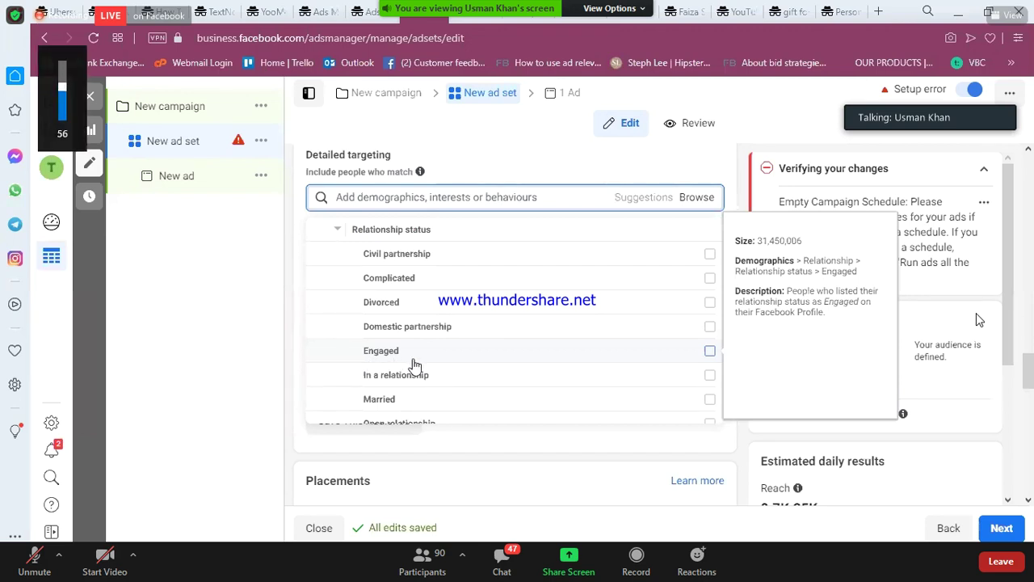
pyautogui.press('XF86AudioRaiseVolume')
pyautogui.press('XF86AudioRaiseVolume')
pyautogui.press('XF86AudioRaiseVolume')
pyautogui.press('XF86AudioRaiseVolume')
pyautogui.press('XF86AudioRaiseVolume')
pyautogui.press('XF86AudioRaiseVolume')
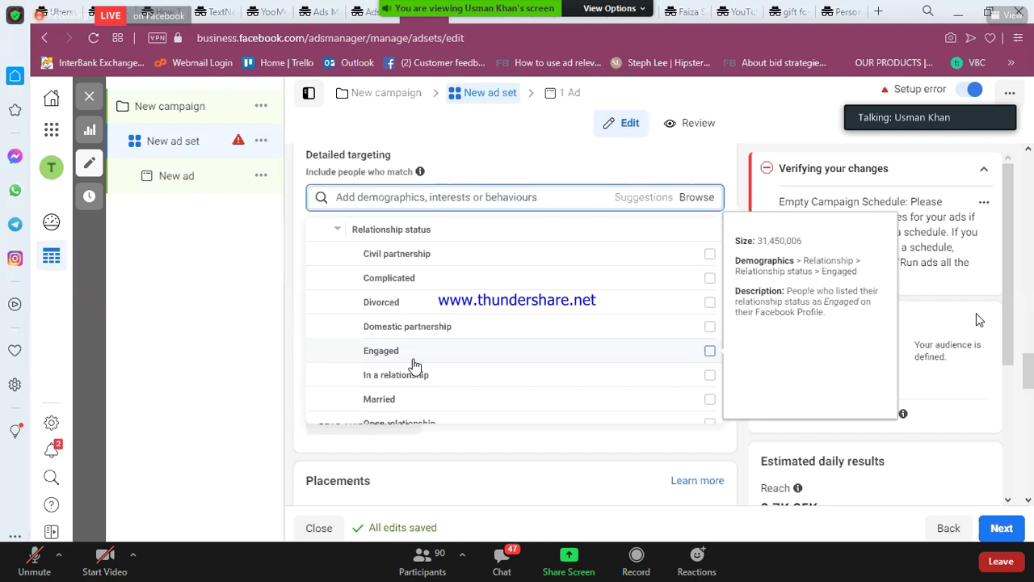
pyautogui.press('XF86AudioRaiseVolume')
# Step: Collapse the Relationship status, Relationship and Demographics groups in the detailed targeting list
pyautogui.scroll(1, 349, 345)
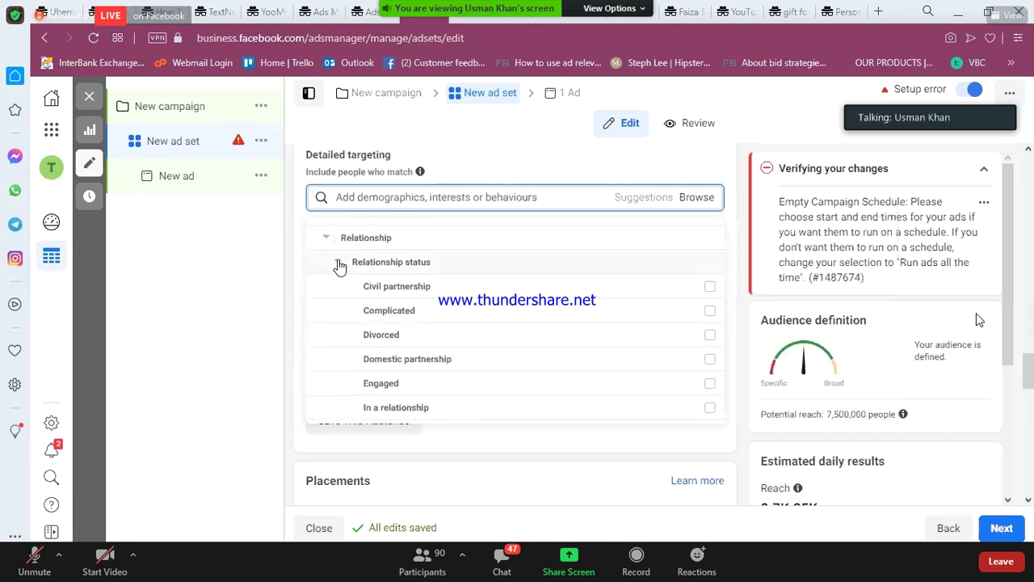
pyautogui.click(337, 258)
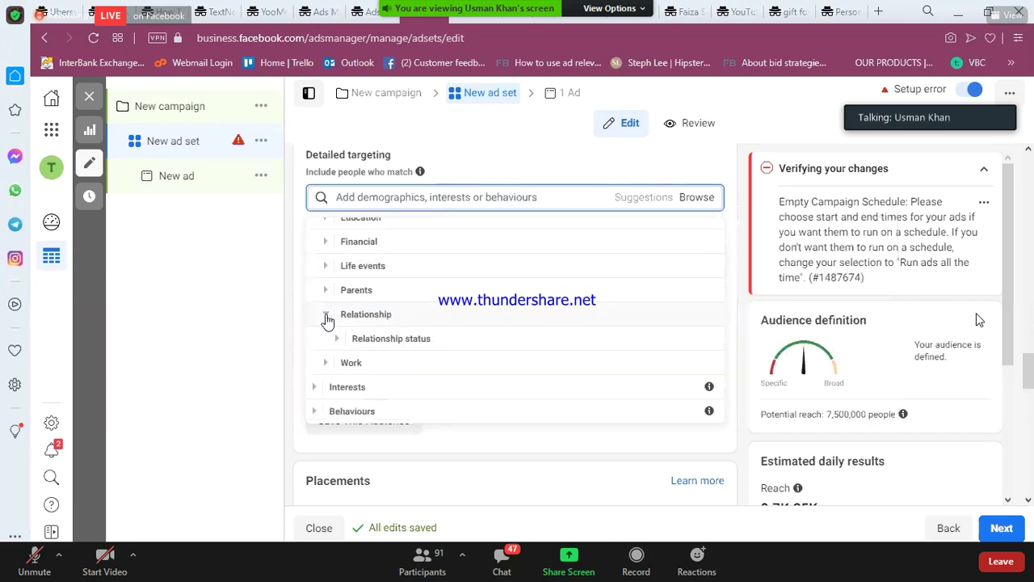
pyautogui.click(326, 315)
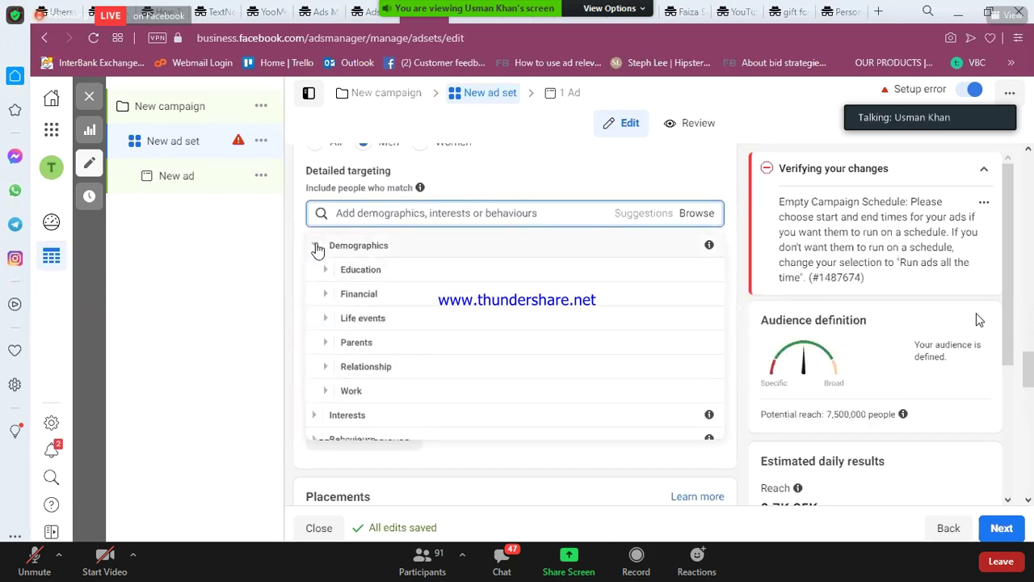
pyautogui.click(318, 247)
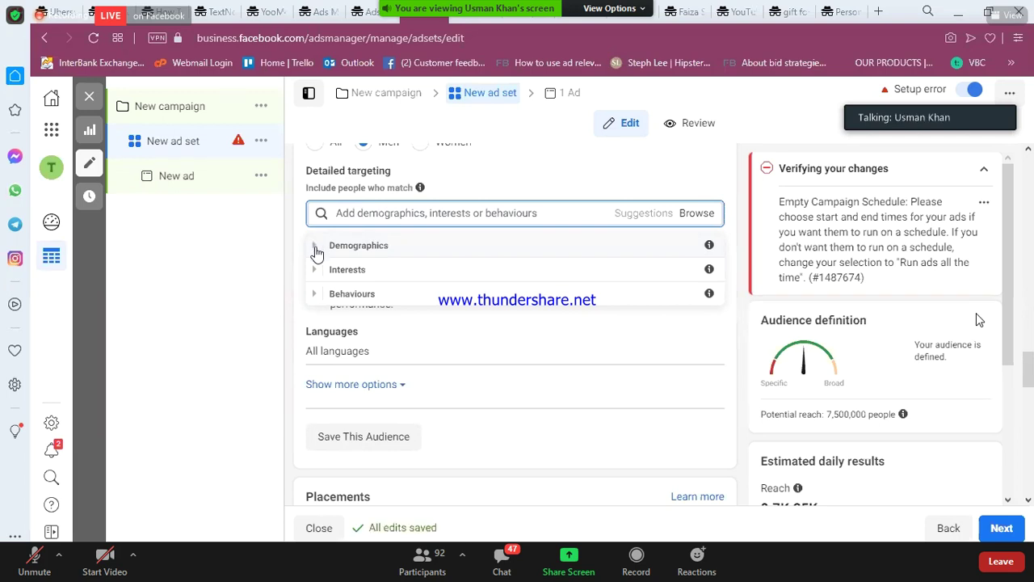
# Step: Add the Mobile phones and Smartphones interests from Technology > Consumer electronics to the detailed targeting and close the category list
pyautogui.click(315, 275)
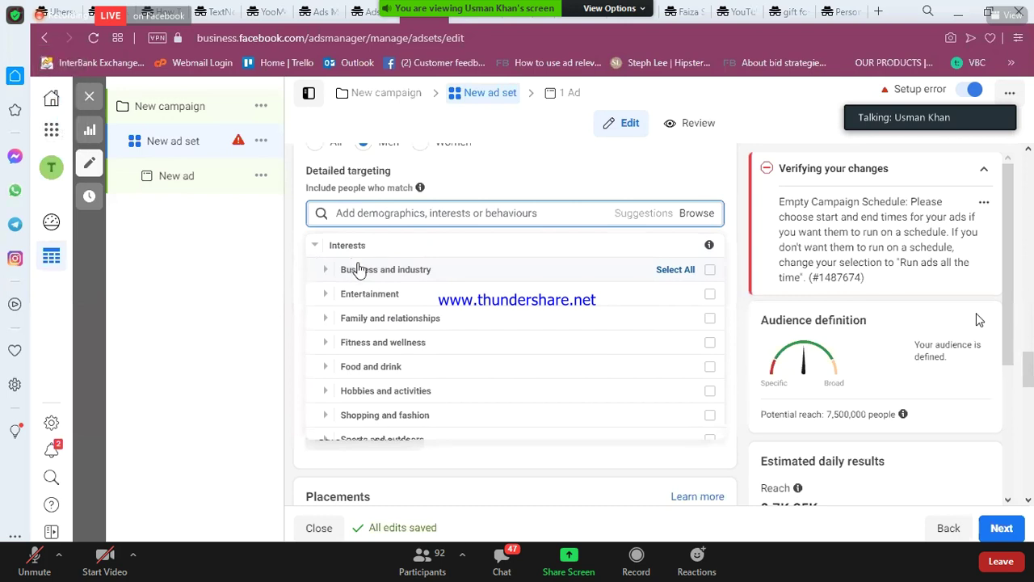
pyautogui.scroll(-1, 358, 328)
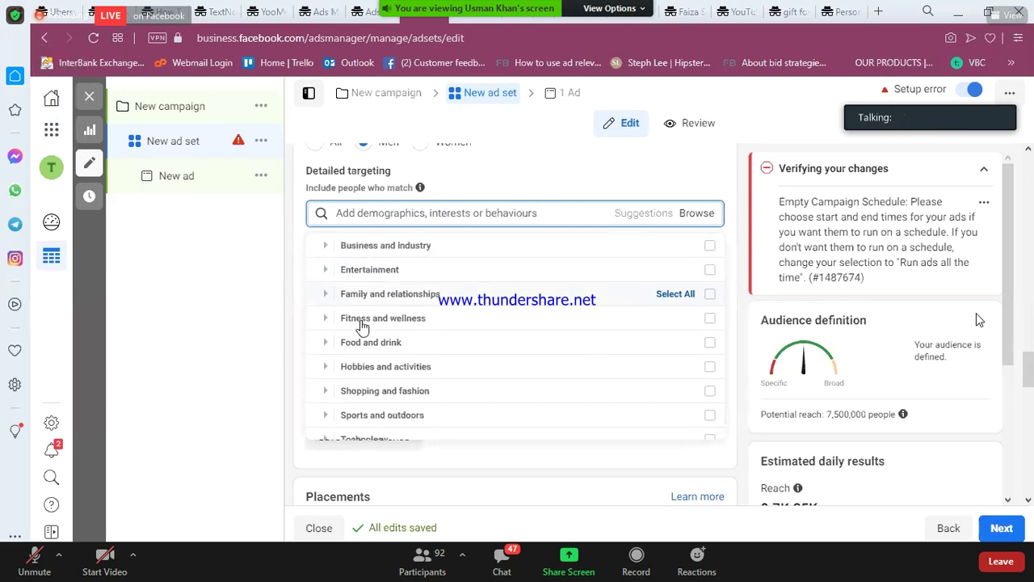
pyautogui.scroll(-1, 328, 399)
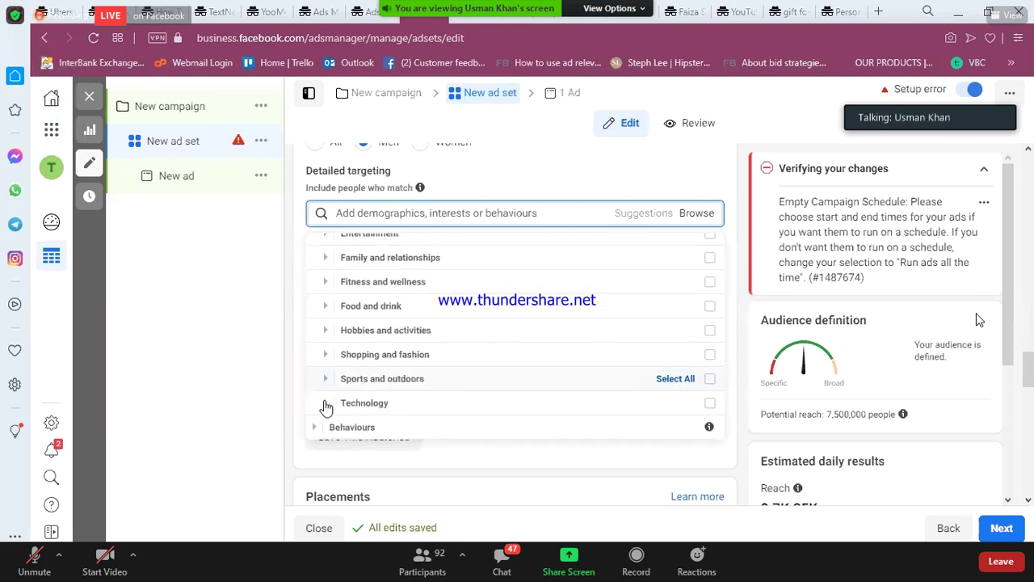
pyautogui.click(367, 388)
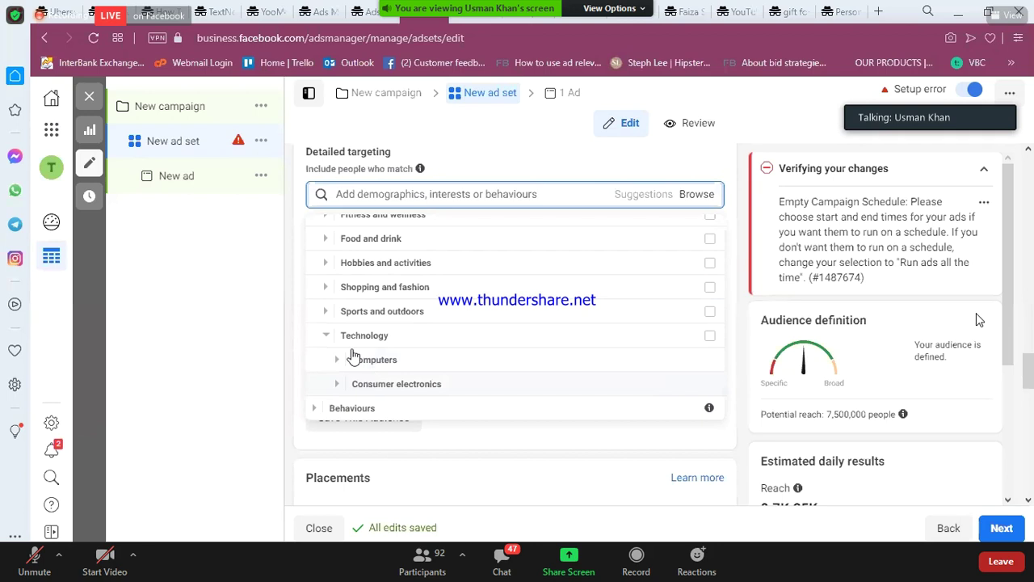
pyautogui.click(336, 390)
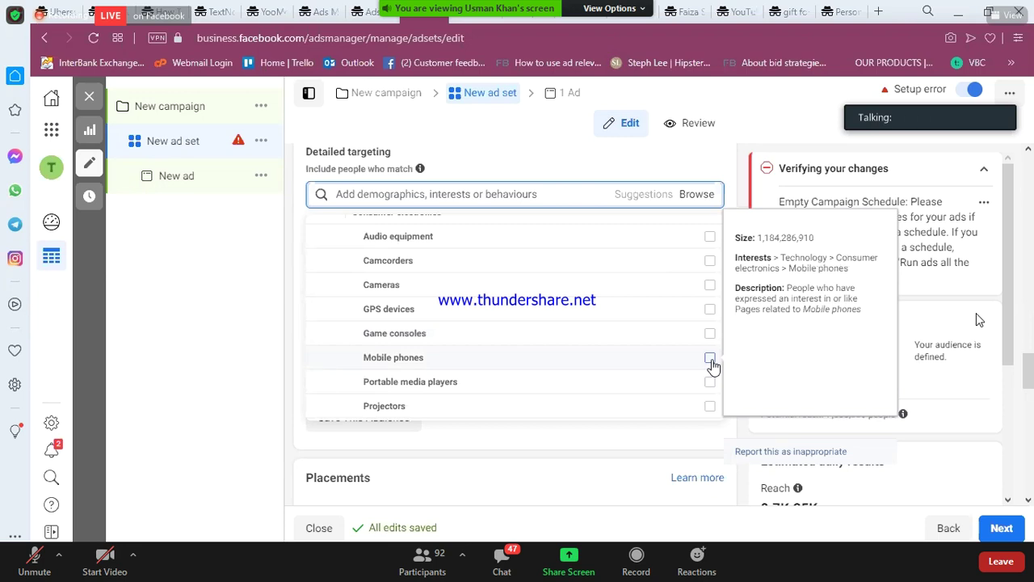
pyautogui.scroll(-1, 711, 366)
pyautogui.scroll(-1, 712, 366)
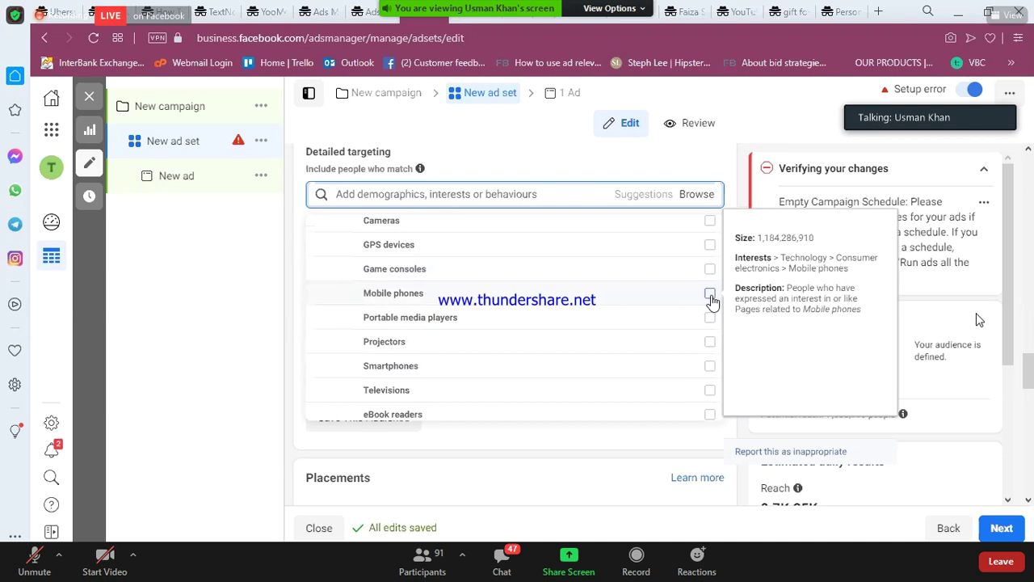
pyautogui.click(621, 307)
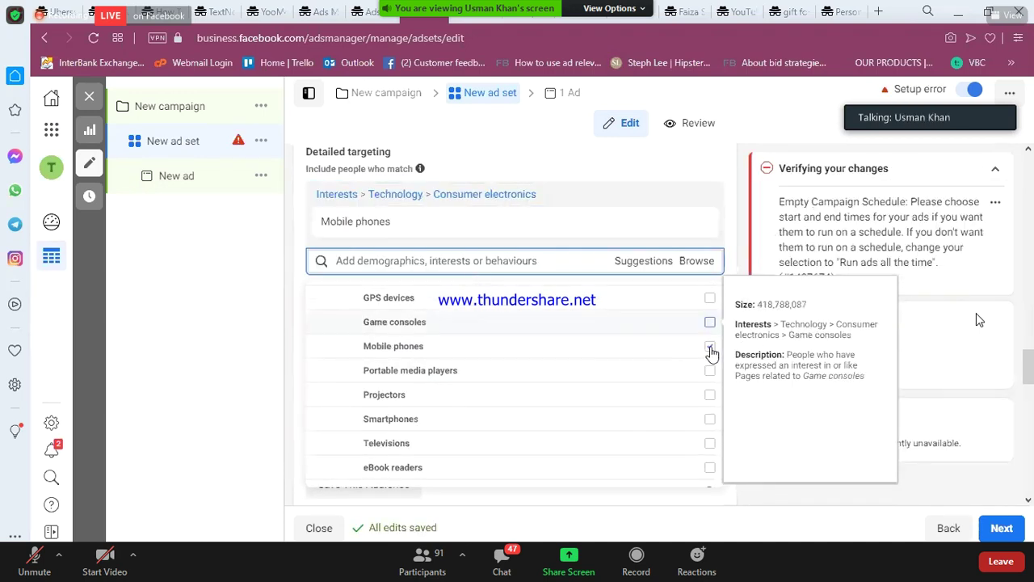
pyautogui.moveTo(327, 226)
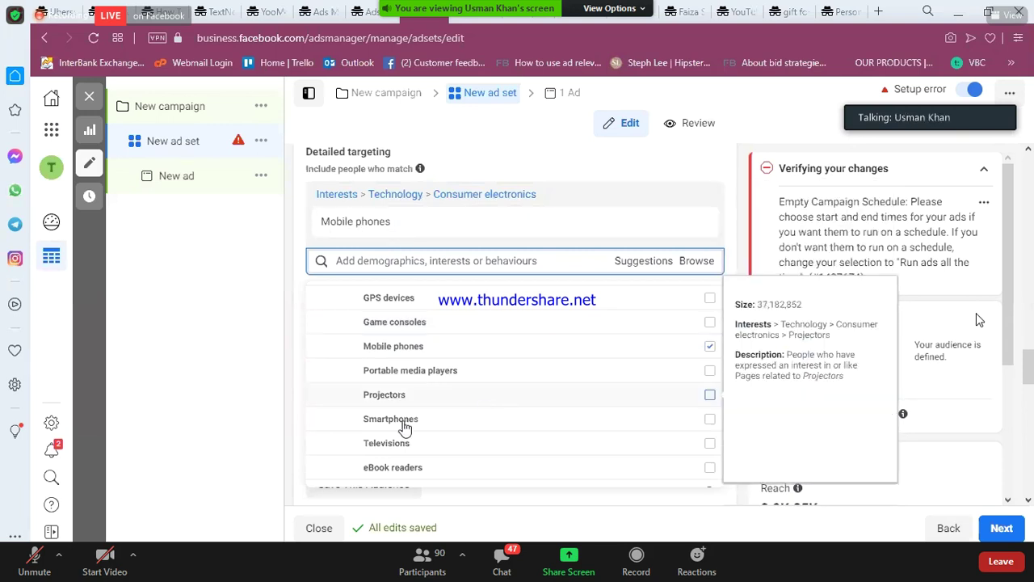
pyautogui.click(710, 420)
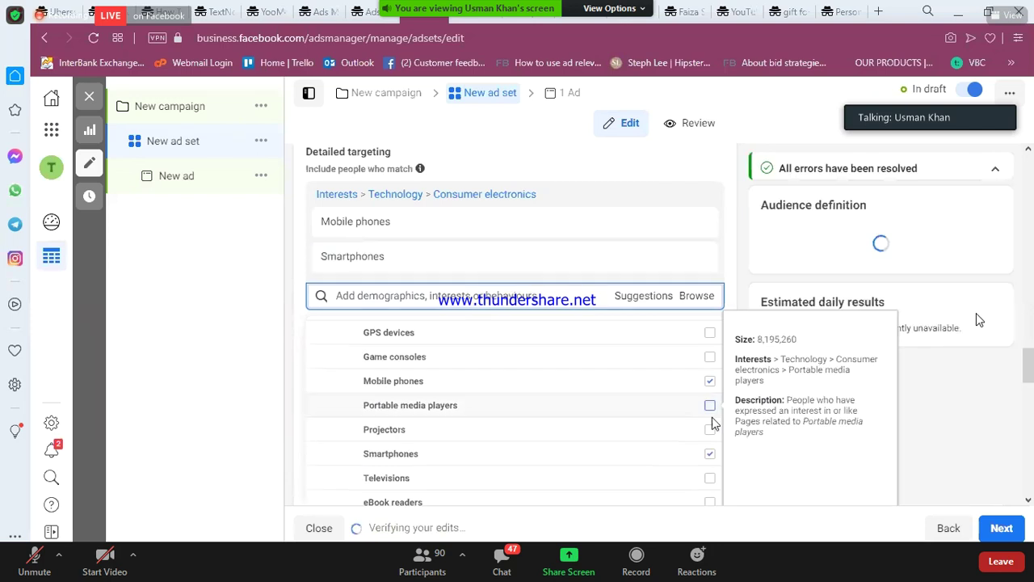
pyautogui.moveTo(381, 231)
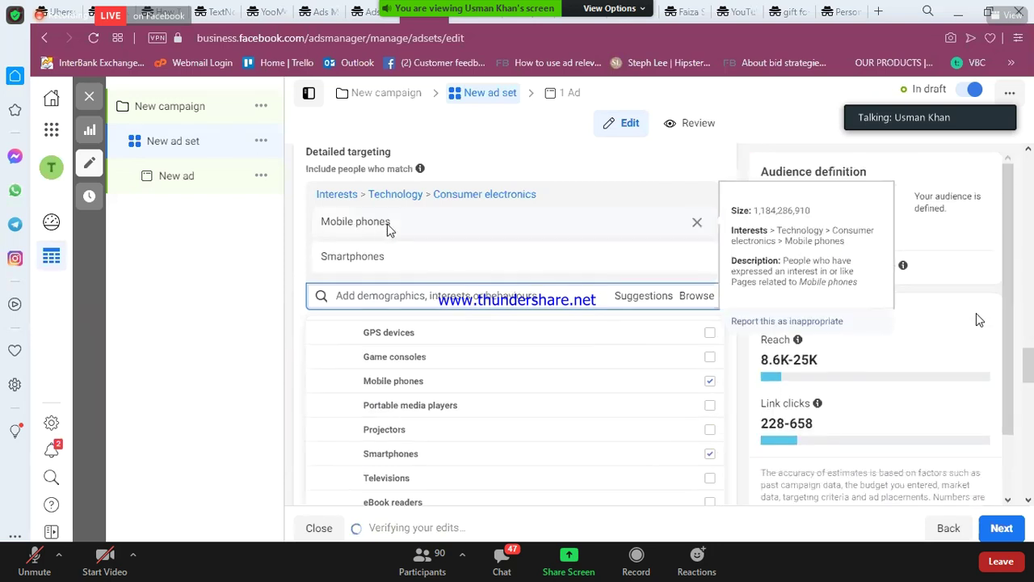
pyautogui.click(305, 274)
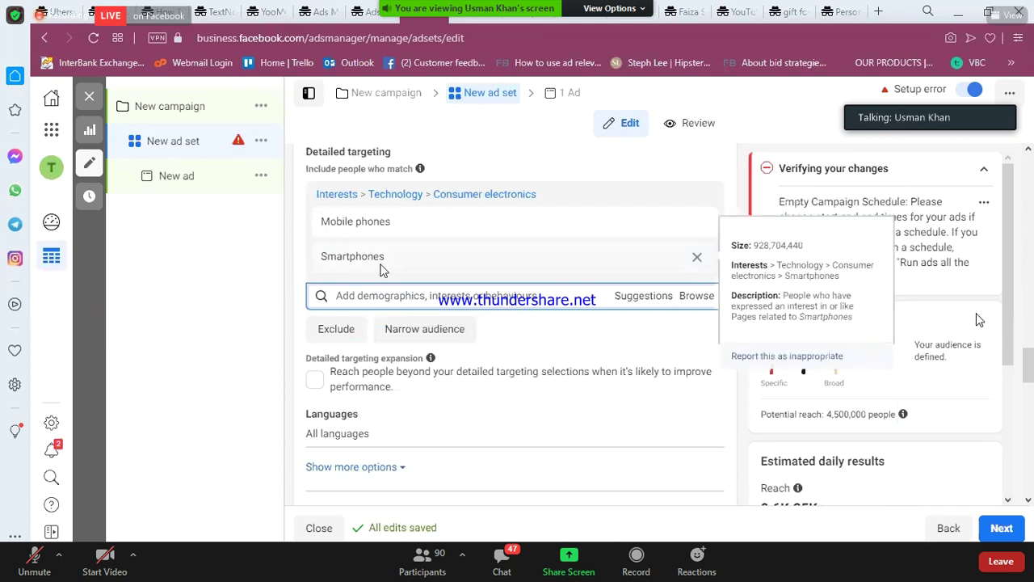
# Step: Reopen the detailed targeting category list for browsing and raise the system audio volume
pyautogui.scroll(-1, 382, 269)
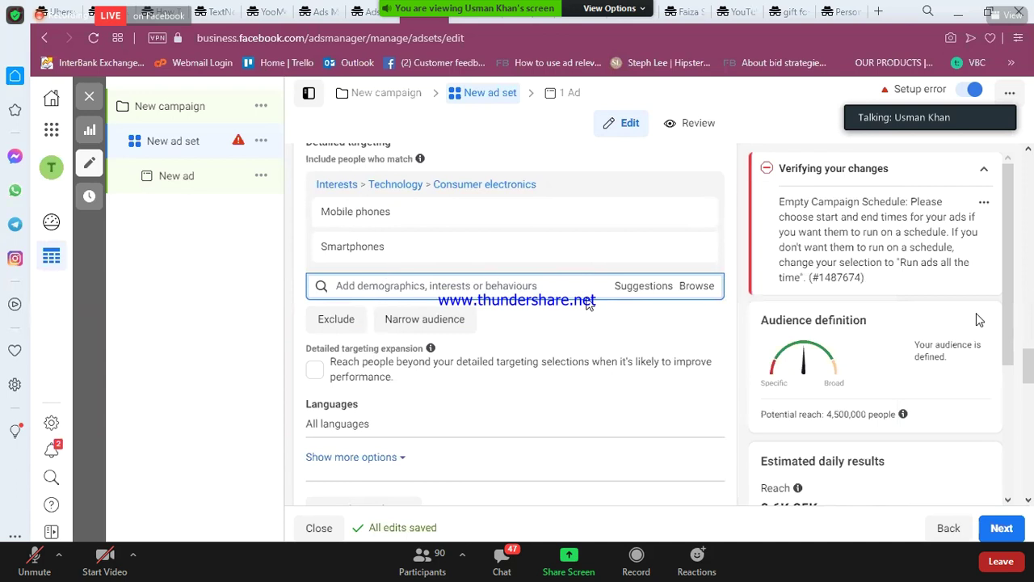
pyautogui.click(694, 292)
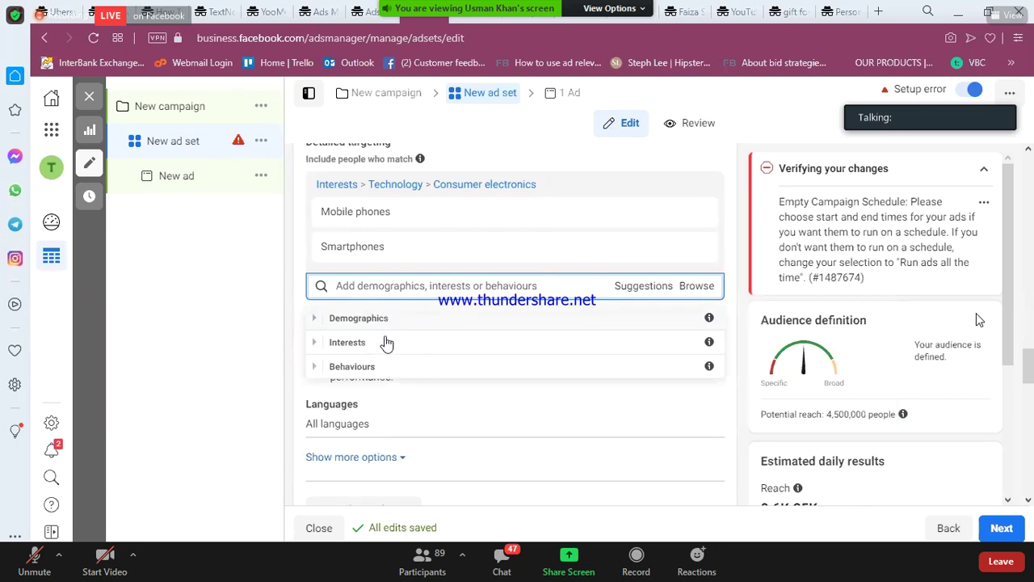
pyautogui.scroll(-1, 333, 336)
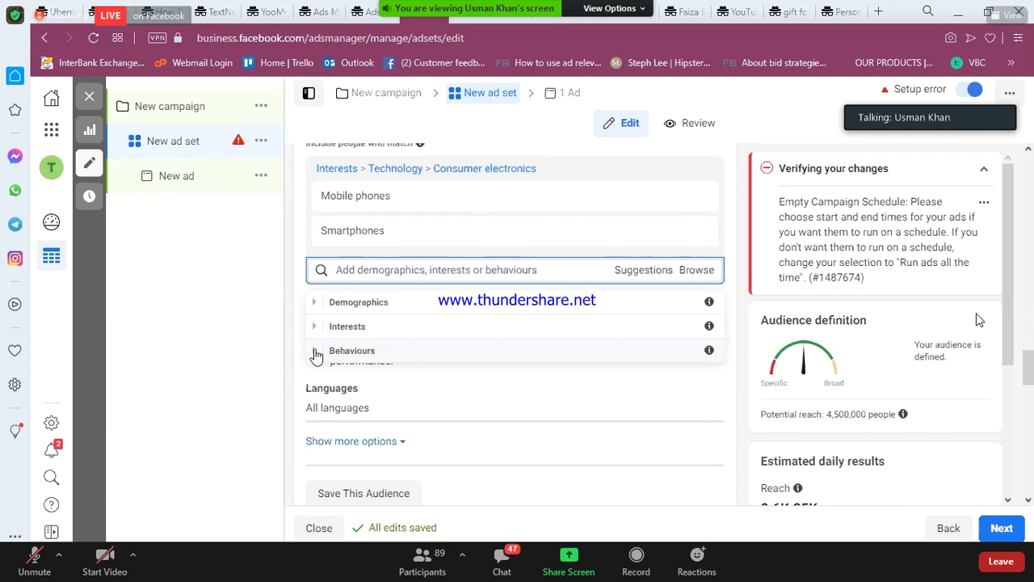
pyautogui.press('XF86AudioRaiseVolume')
pyautogui.press('XF86AudioRaiseVolume')
# Step: Expand Behaviours, view the Mobile device user/device use time options and collapse that group again
pyautogui.click(316, 355)
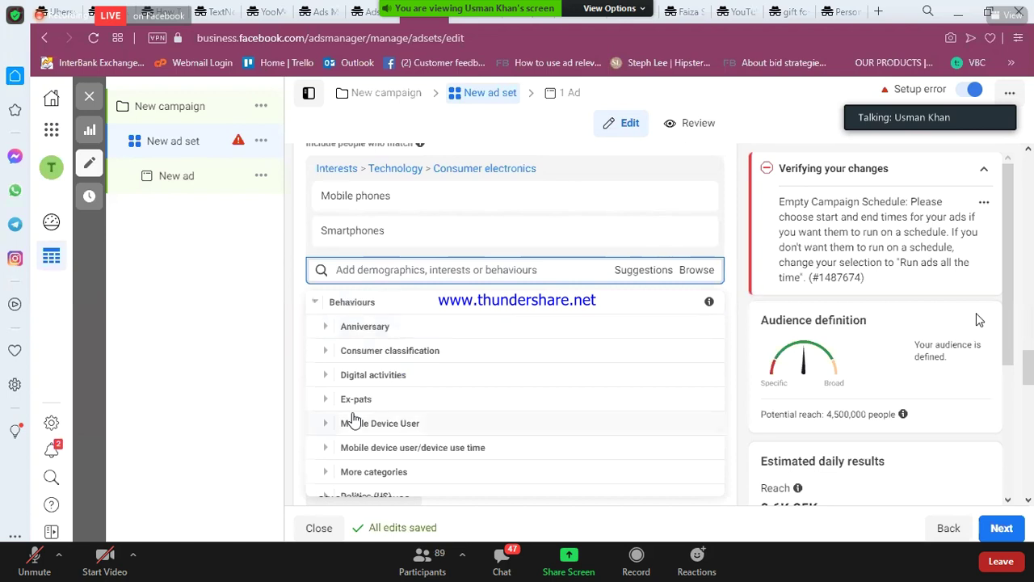
pyautogui.scroll(-1, 353, 419)
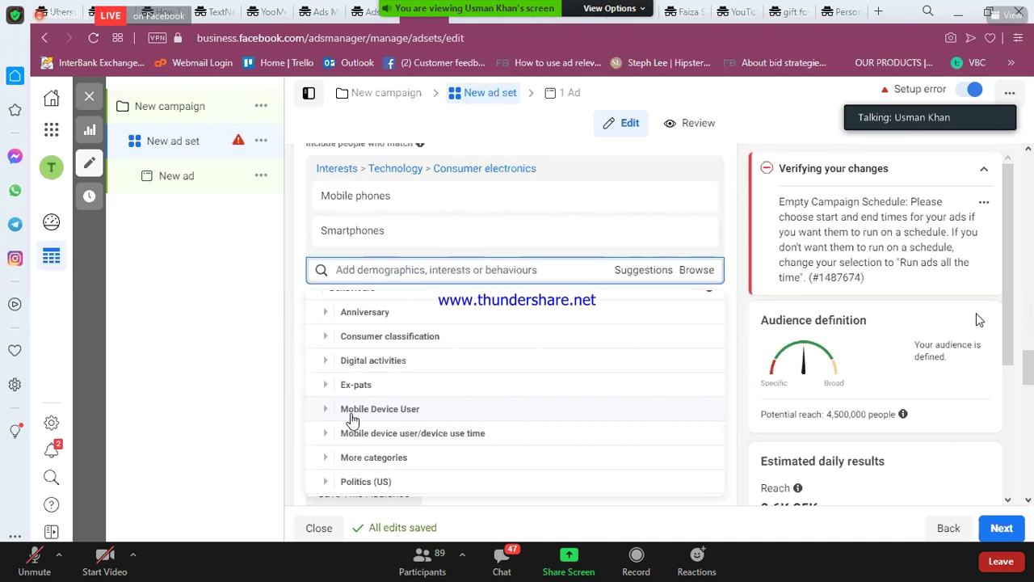
pyautogui.click(356, 432)
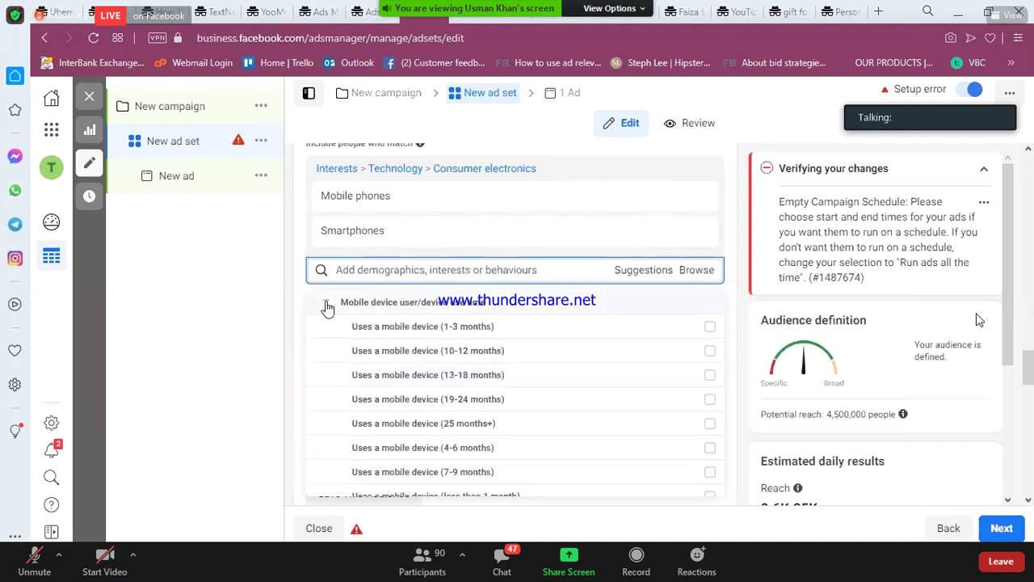
pyautogui.click(347, 270)
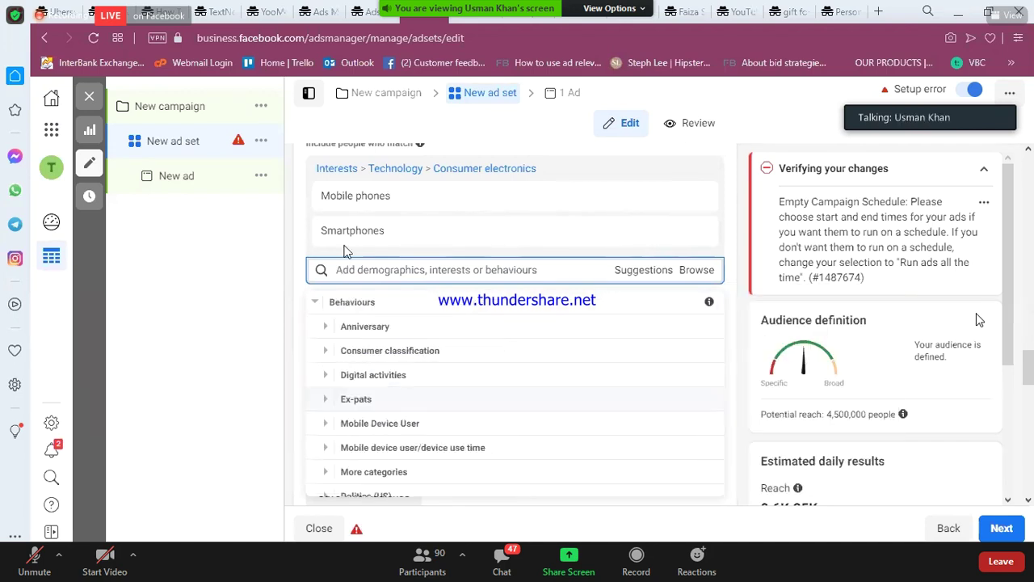
# Step: Expand Mobile Device User under Behaviours and examine its device, Facebook access and network options
pyautogui.click(377, 412)
pyautogui.scroll(-2, 377, 410)
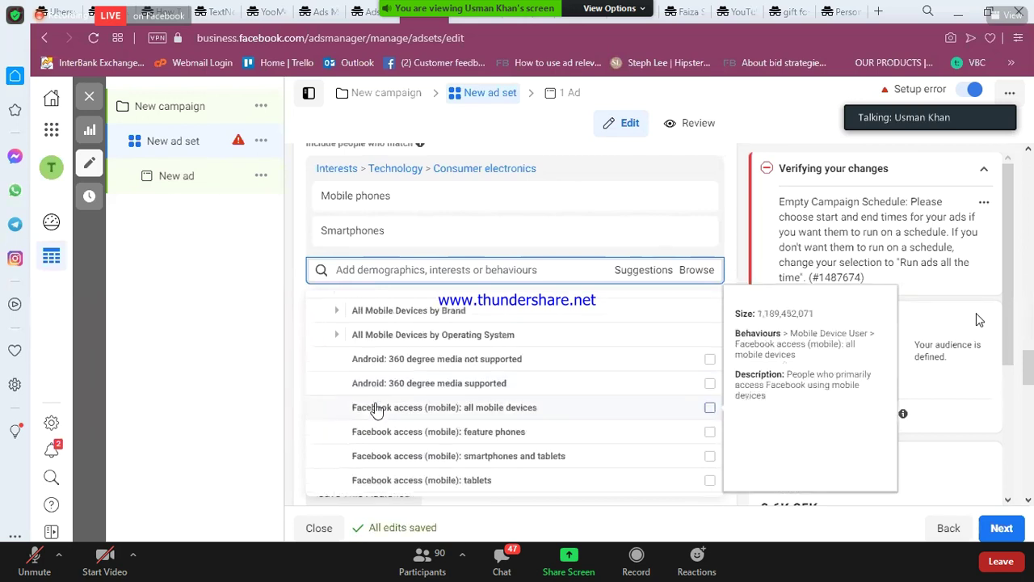
pyautogui.scroll(-2, 376, 410)
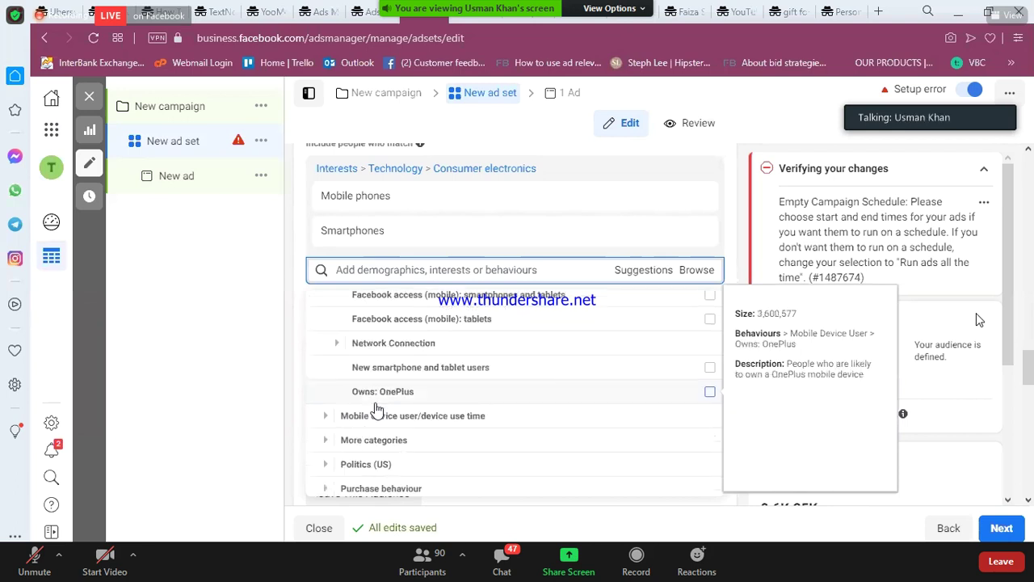
pyautogui.scroll(2, 376, 409)
pyautogui.scroll(1, 377, 410)
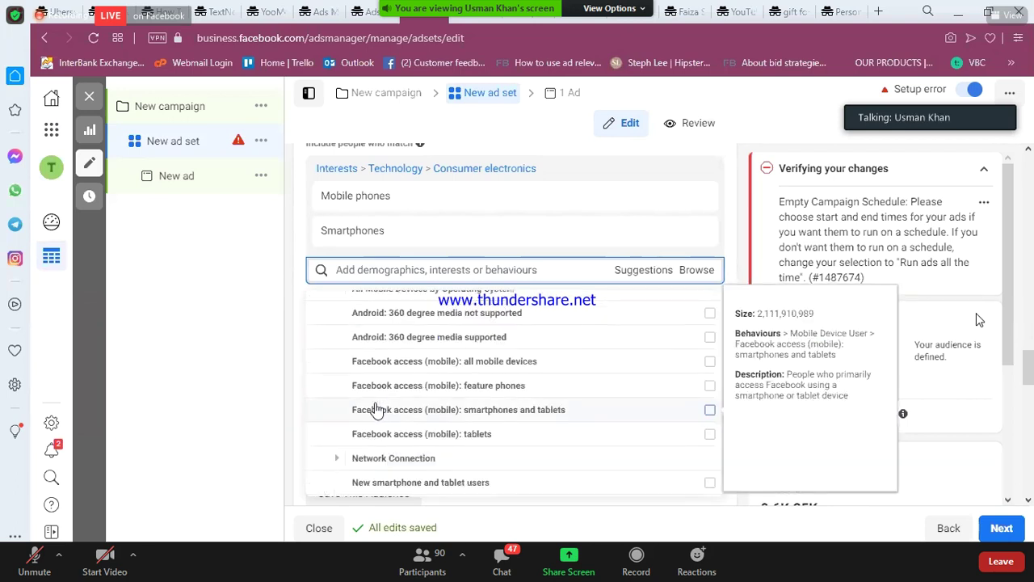
pyautogui.scroll(1, 376, 410)
pyautogui.scroll(-3, 377, 409)
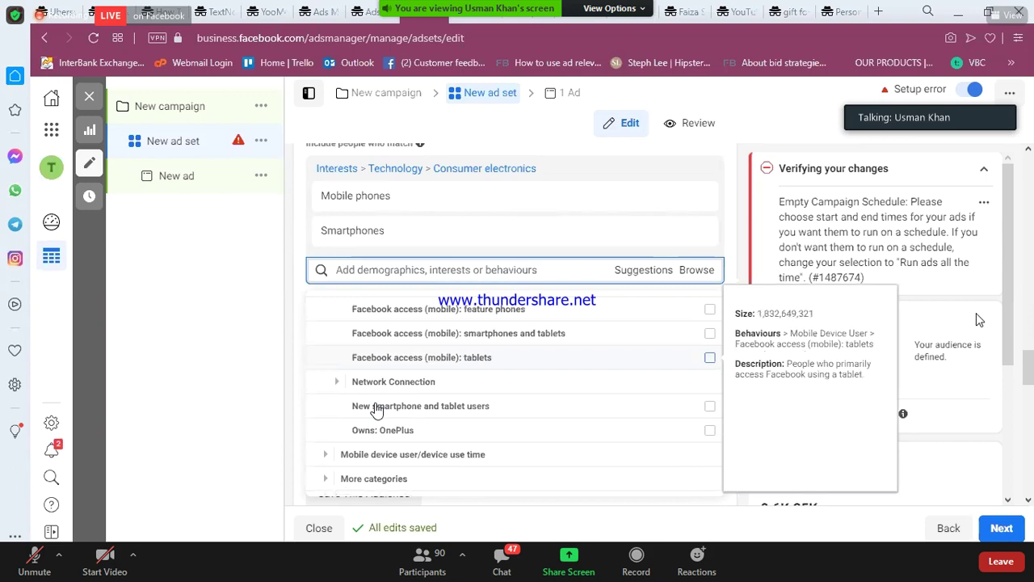
pyautogui.scroll(-2, 377, 409)
pyautogui.scroll(1, 377, 410)
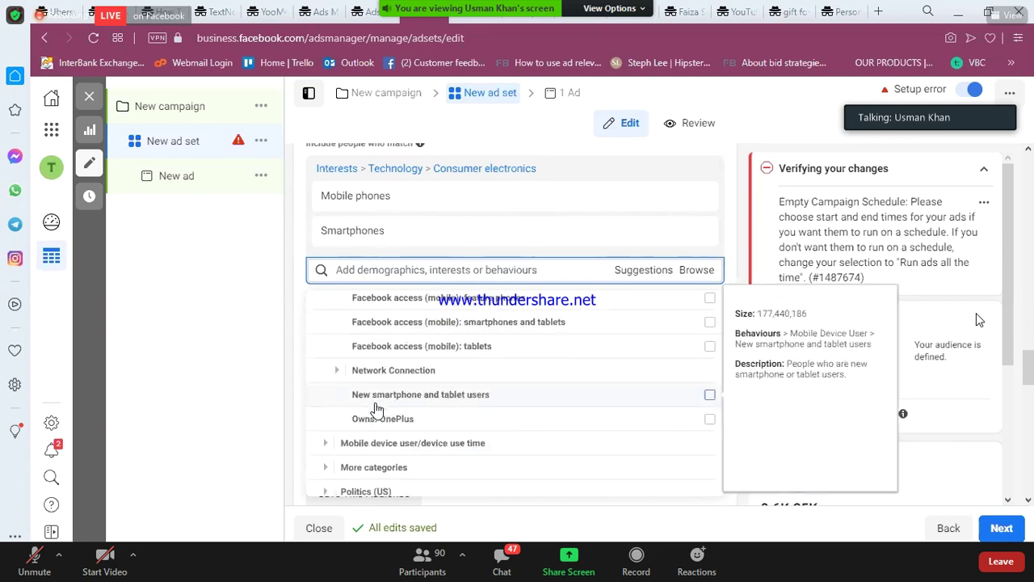
pyautogui.scroll(2, 376, 410)
pyautogui.scroll(1, 377, 410)
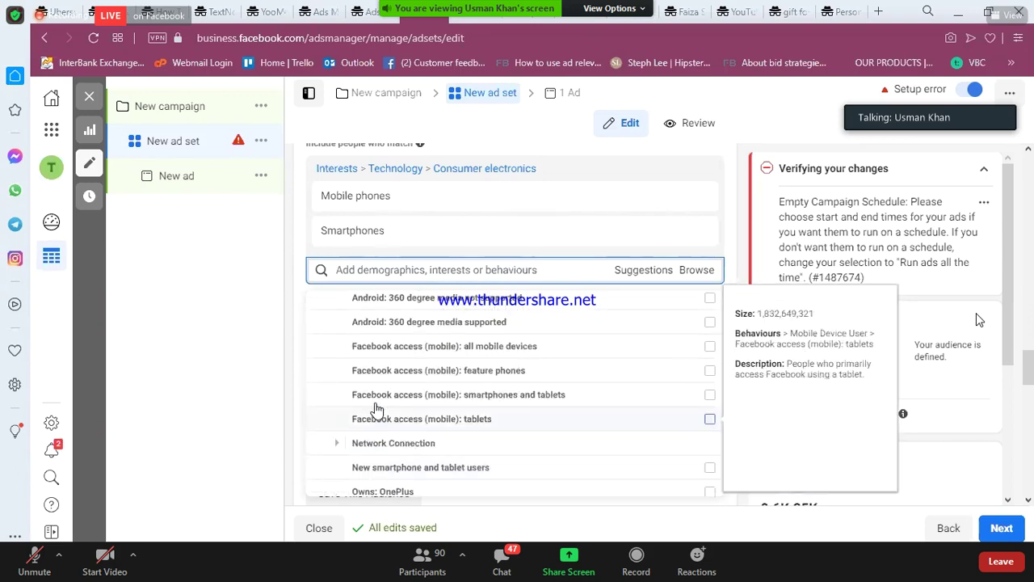
pyautogui.scroll(2, 376, 409)
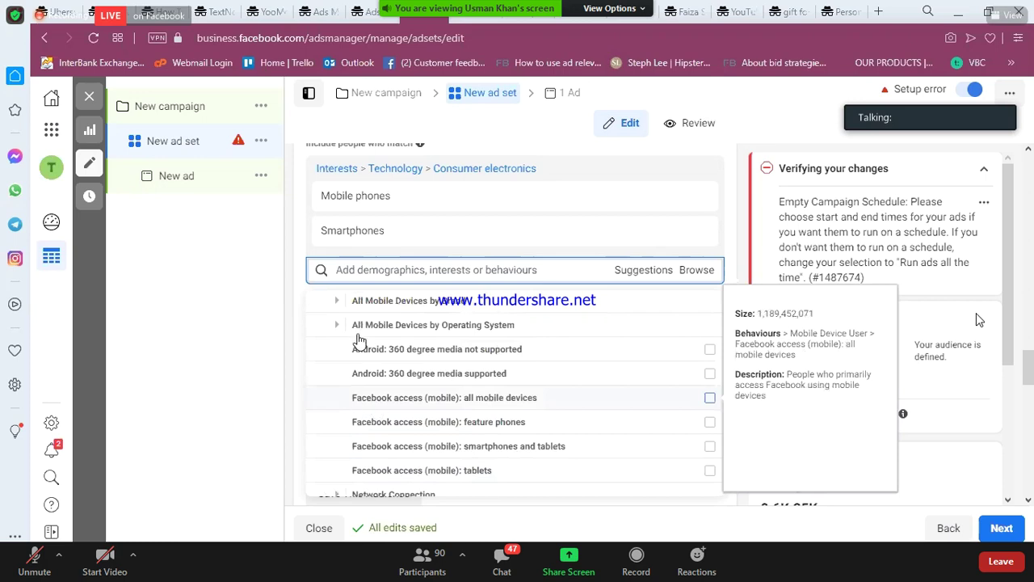
pyautogui.scroll(2, 359, 340)
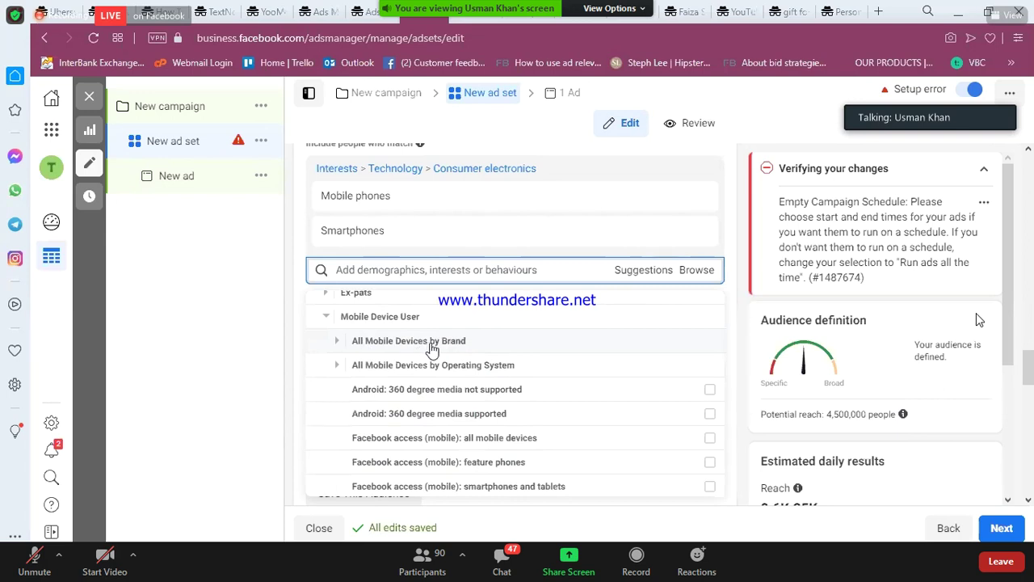
# Step: Add Facebook access (mobile): Samsung Android mobile devices from All Mobile Devices by Brand to the targeting and close the category list
pyautogui.click(336, 343)
pyautogui.scroll(-1, 336, 346)
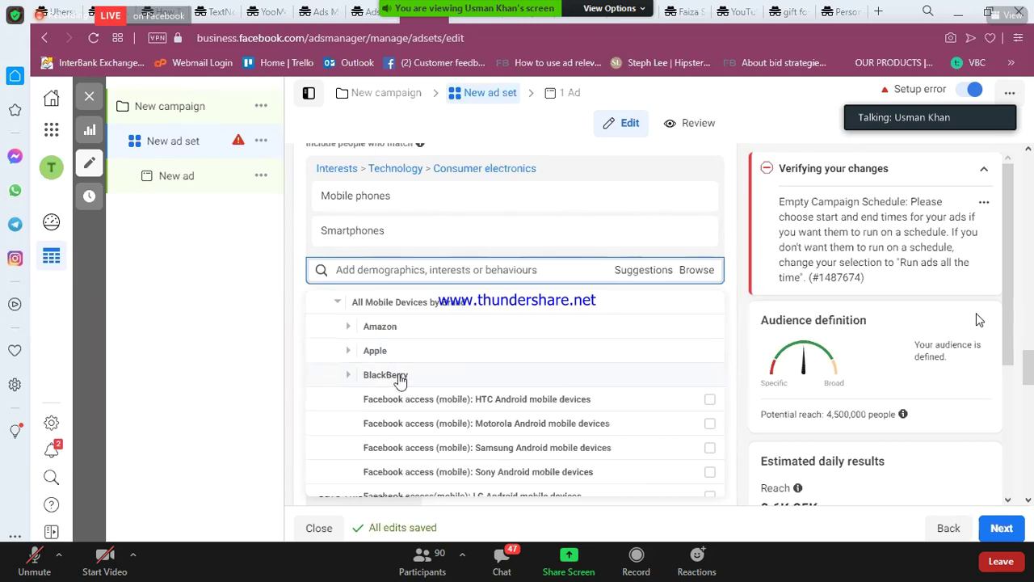
pyautogui.scroll(-1, 399, 380)
pyautogui.scroll(-1, 399, 380)
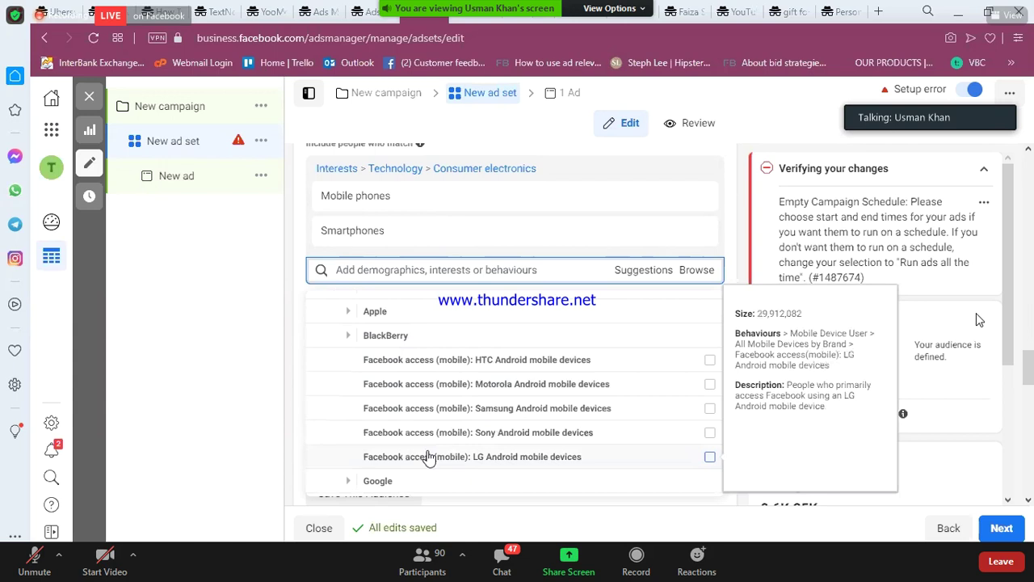
pyautogui.moveTo(499, 417)
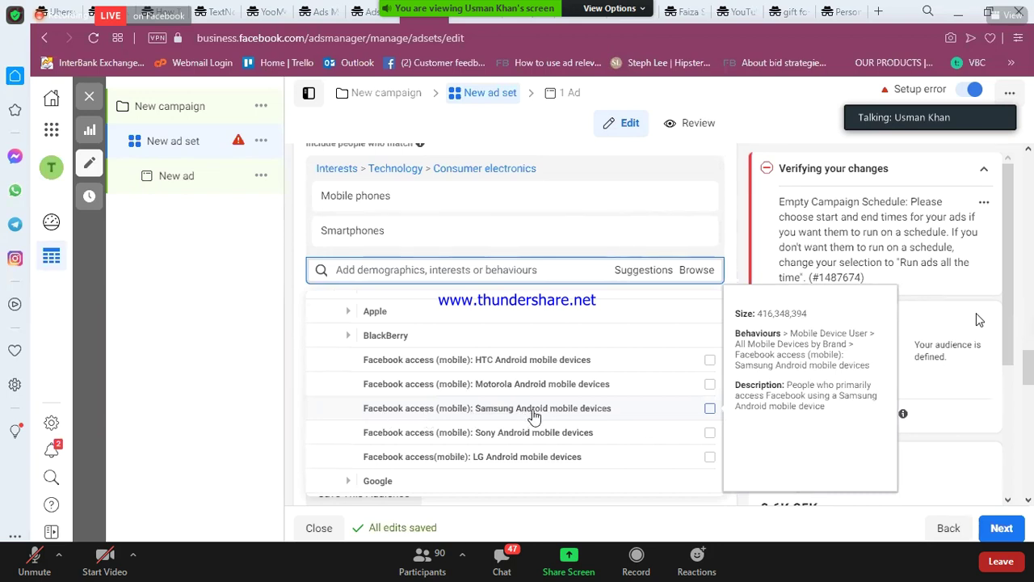
pyautogui.click(710, 409)
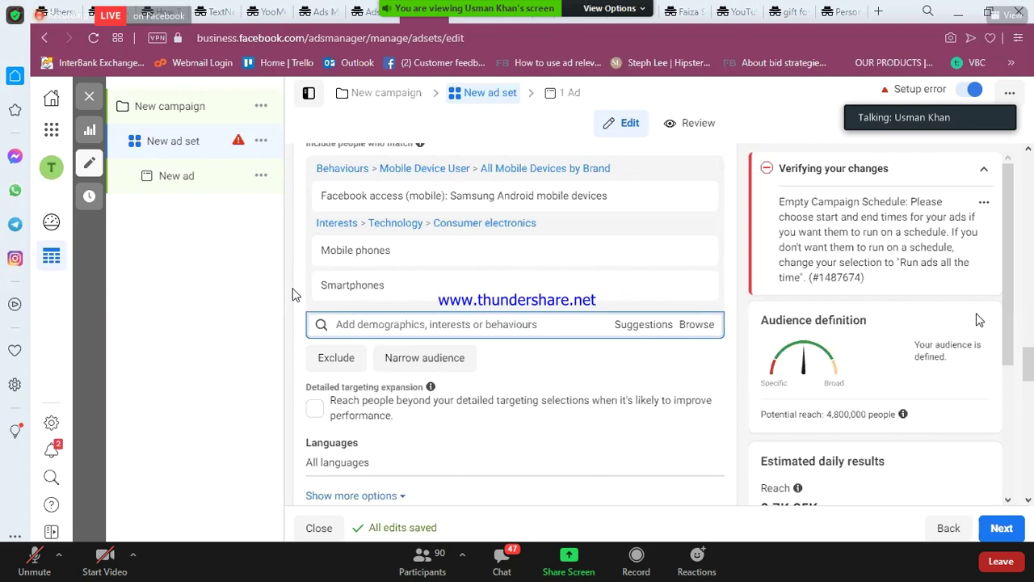
pyautogui.moveTo(333, 259)
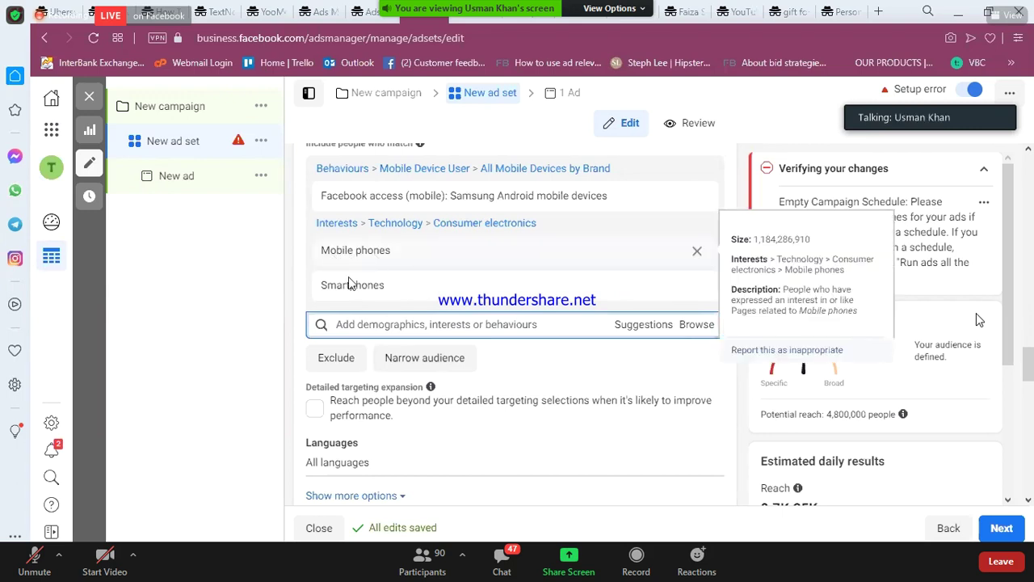
# Step: Review the selected Samsung device behaviour and the Mobile phones and Smartphones interests against the audience's potential reach
pyautogui.moveTo(337, 292)
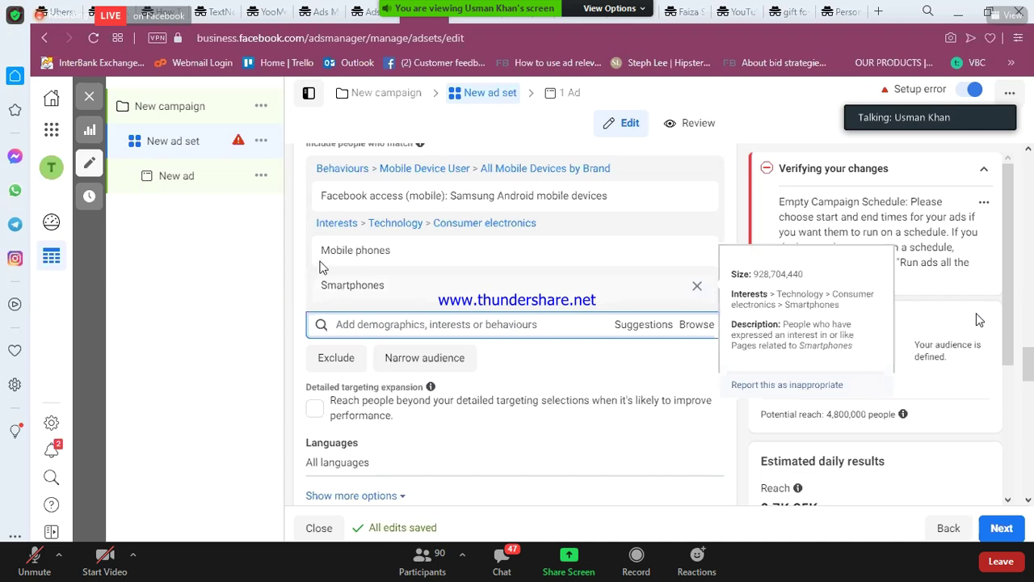
pyautogui.moveTo(365, 262)
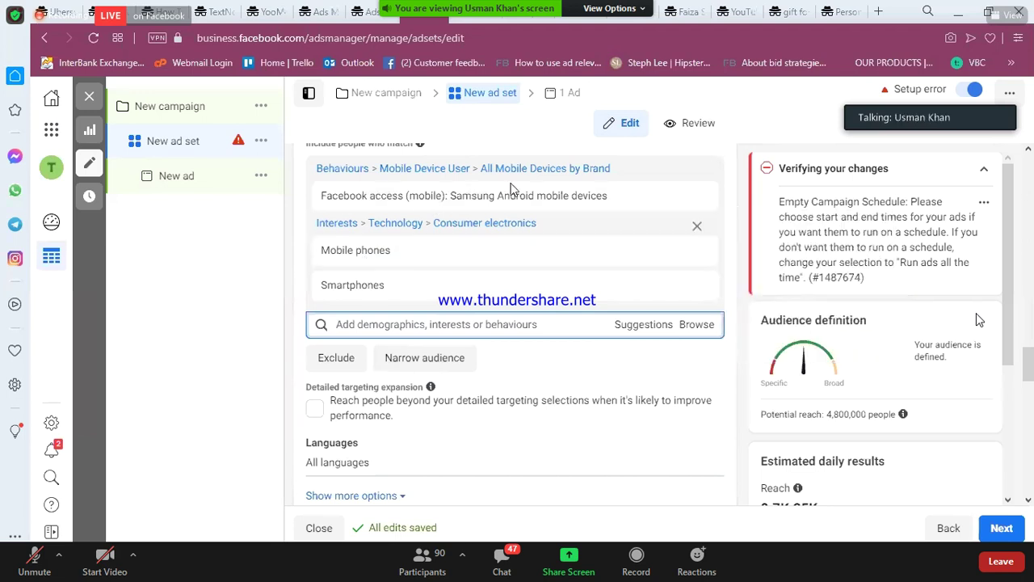
pyautogui.moveTo(517, 202)
pyautogui.scroll(1, 520, 206)
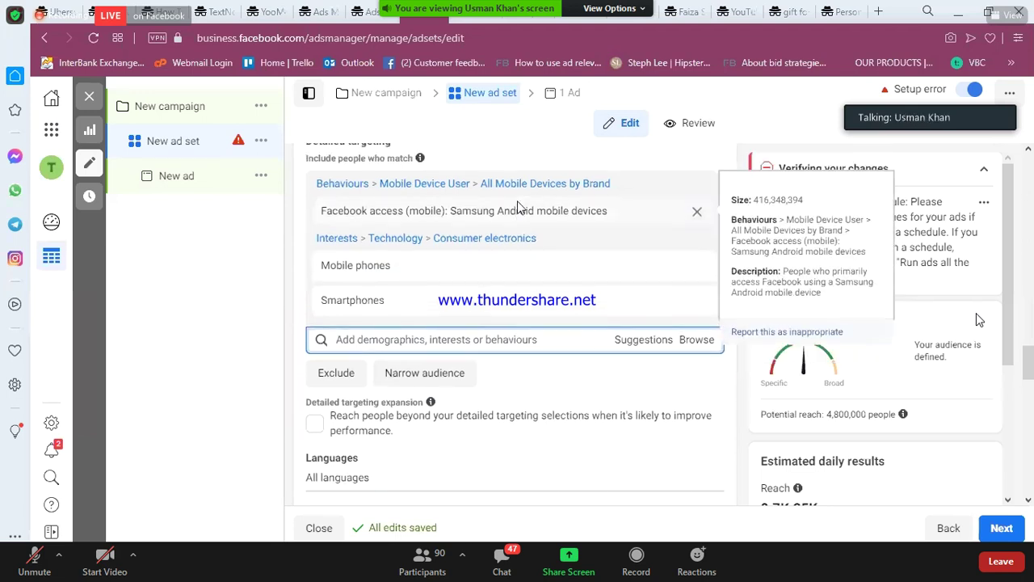
pyautogui.moveTo(566, 232)
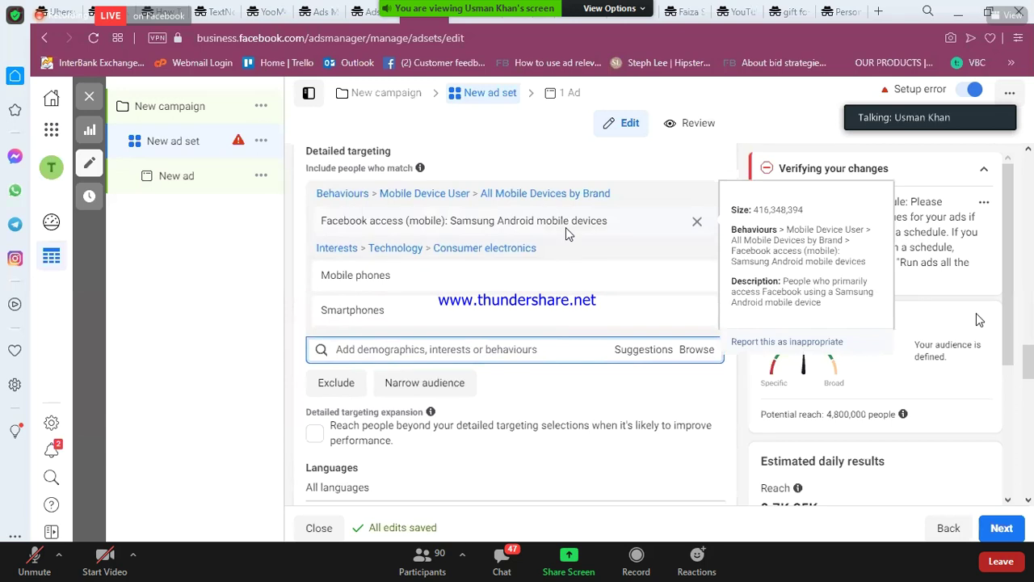
pyautogui.scroll(1, 565, 230)
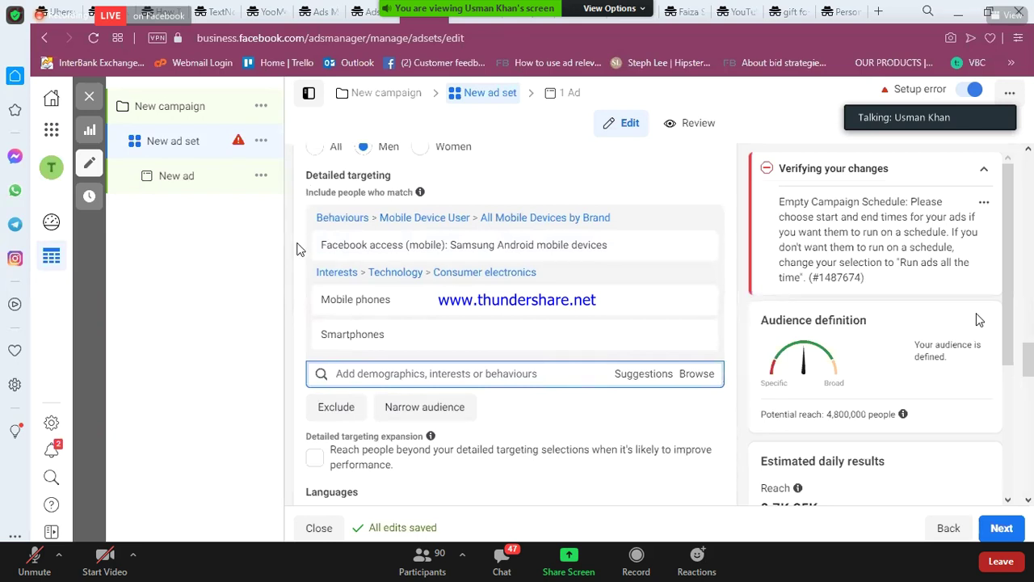
pyautogui.scroll(-1, 297, 249)
pyautogui.scroll(1, 297, 249)
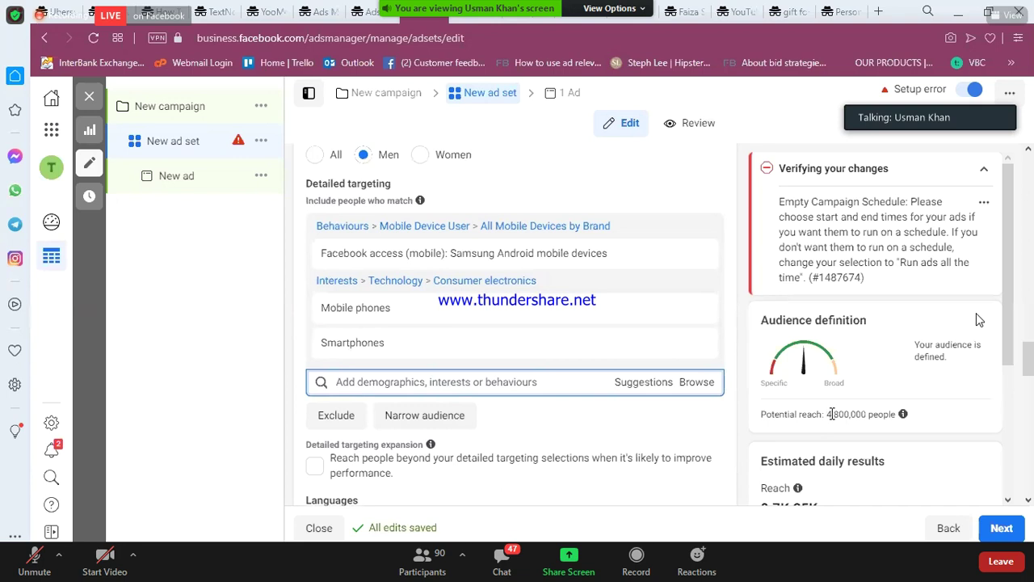
pyautogui.doubleClick(865, 413)
# Step: Review the ad set's included locations, age range, gender and detailed targeting selections
pyautogui.scroll(3, 646, 381)
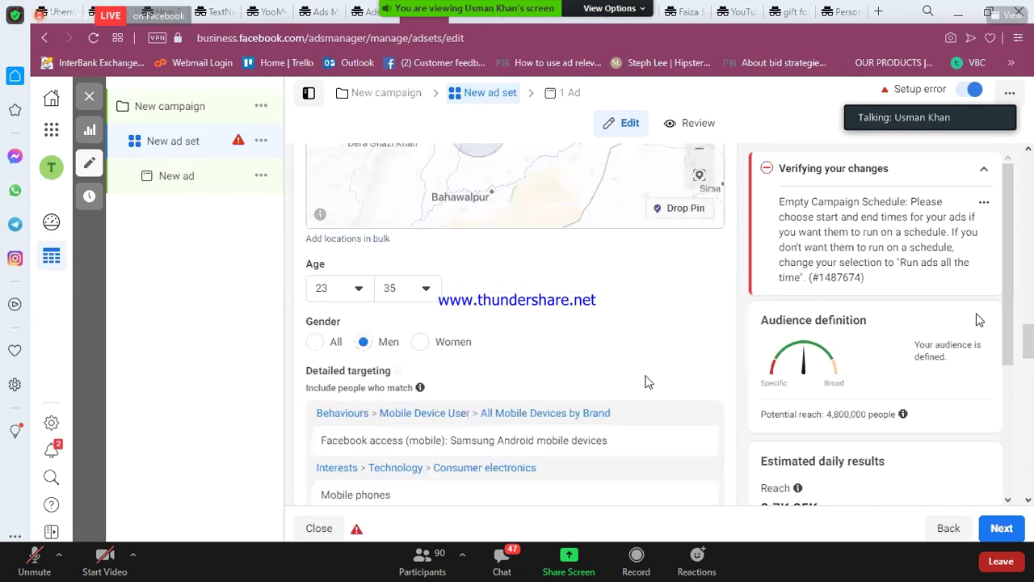
pyautogui.scroll(2, 646, 381)
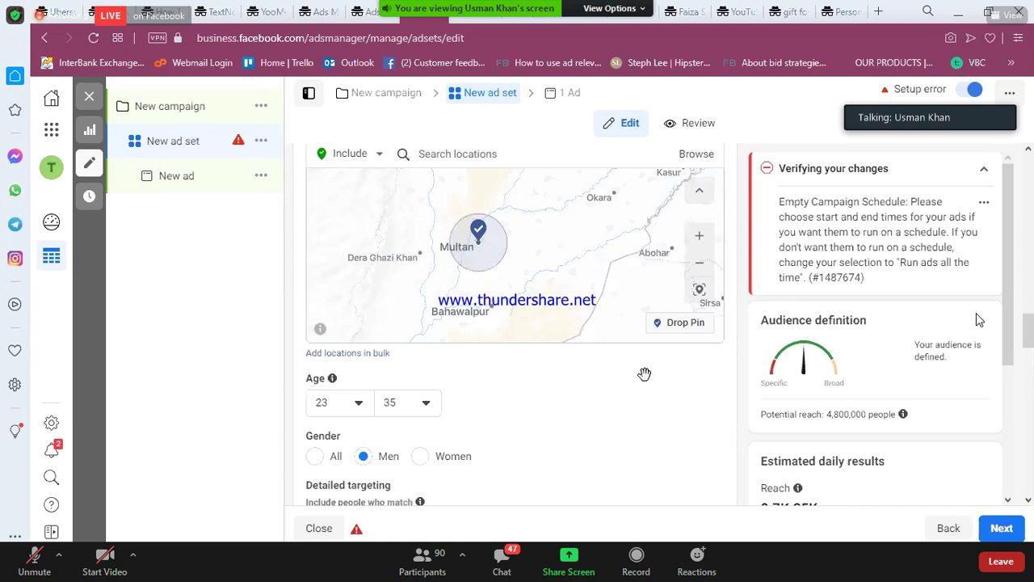
pyautogui.scroll(2, 645, 374)
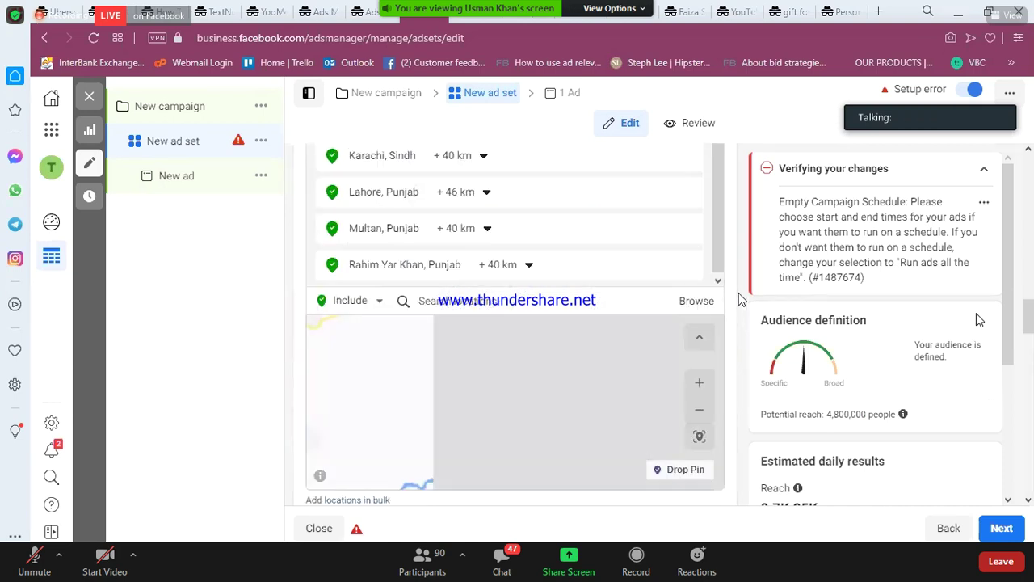
pyautogui.scroll(2, 628, 225)
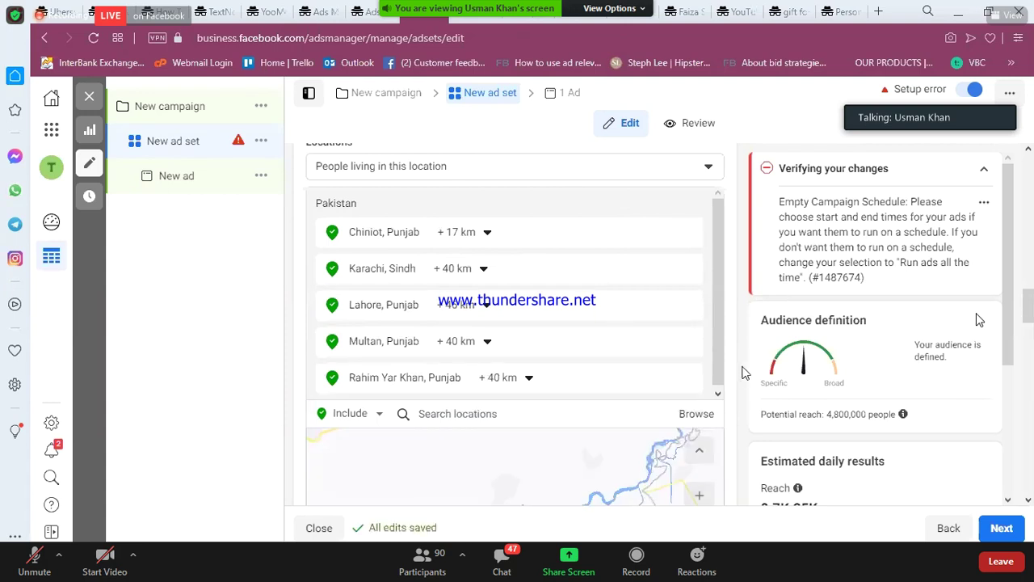
pyautogui.scroll(-1, 745, 373)
pyautogui.scroll(-2, 745, 372)
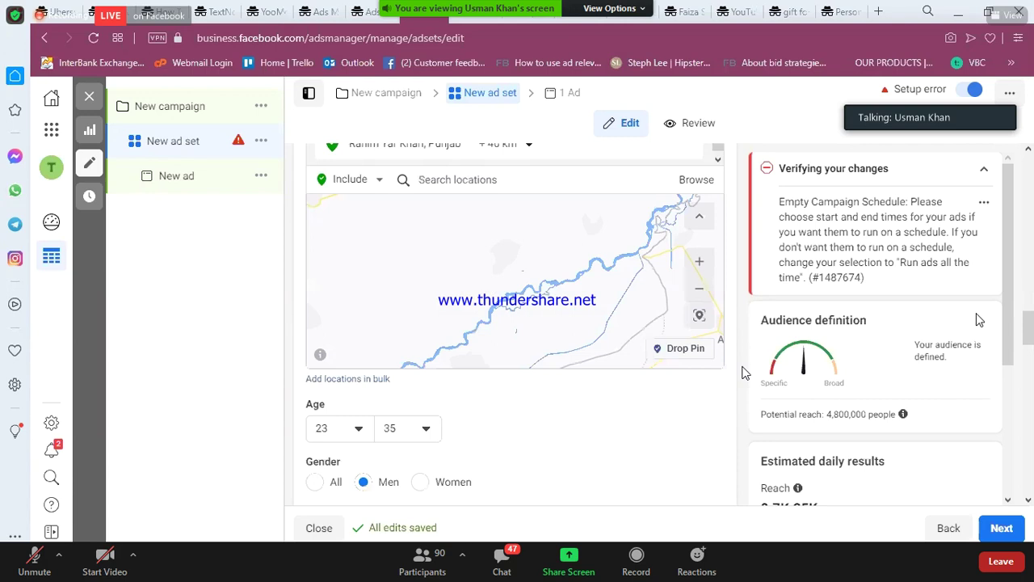
pyautogui.scroll(-2, 745, 372)
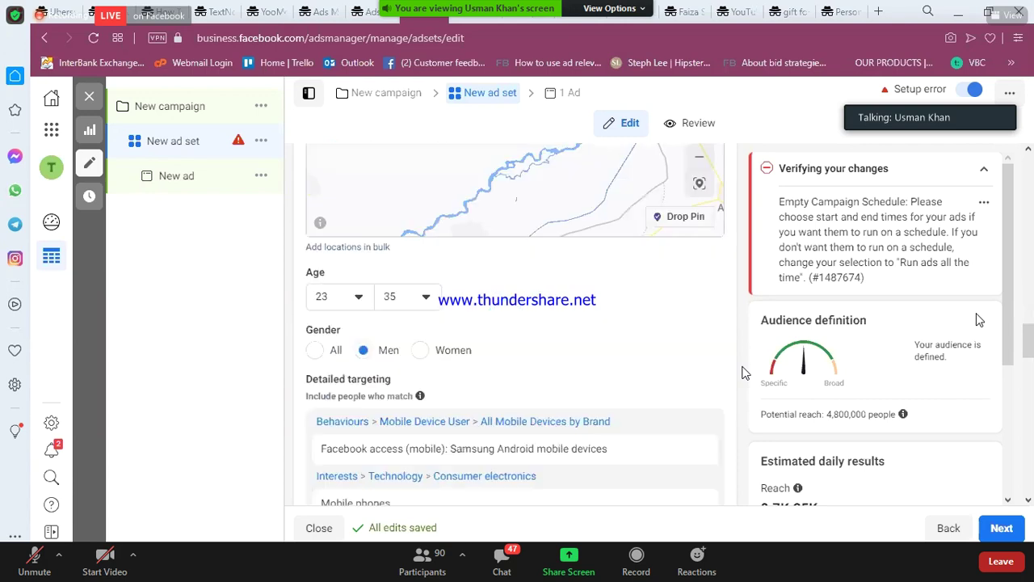
pyautogui.scroll(-1, 745, 372)
pyautogui.scroll(-1, 364, 212)
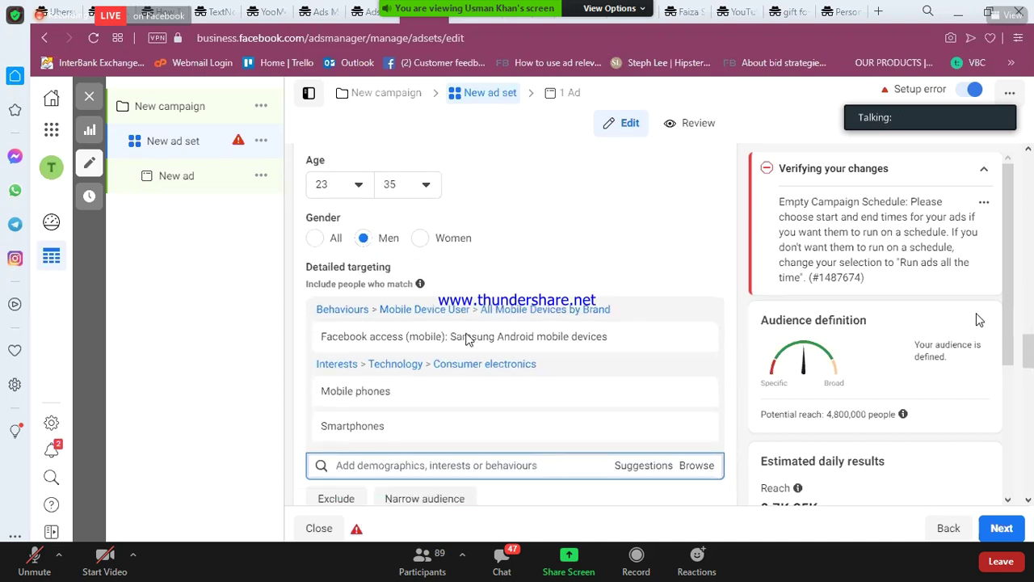
# Step: Examine the size and description details of the Samsung Android, Mobile phones and Smartphones targeting entries and the potential reach
pyautogui.moveTo(450, 339)
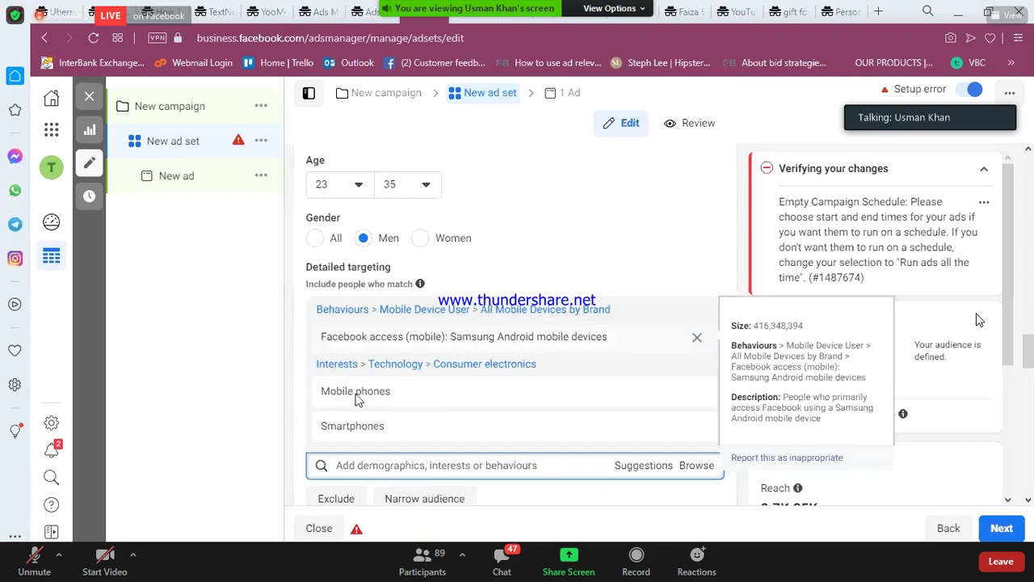
pyautogui.moveTo(366, 396)
pyautogui.moveTo(352, 427)
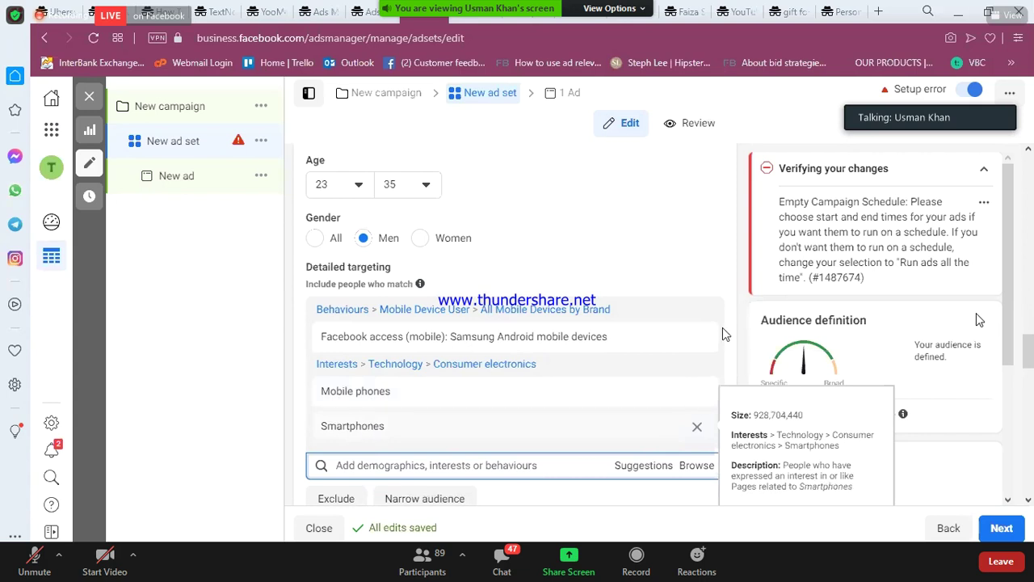
pyautogui.moveTo(744, 304)
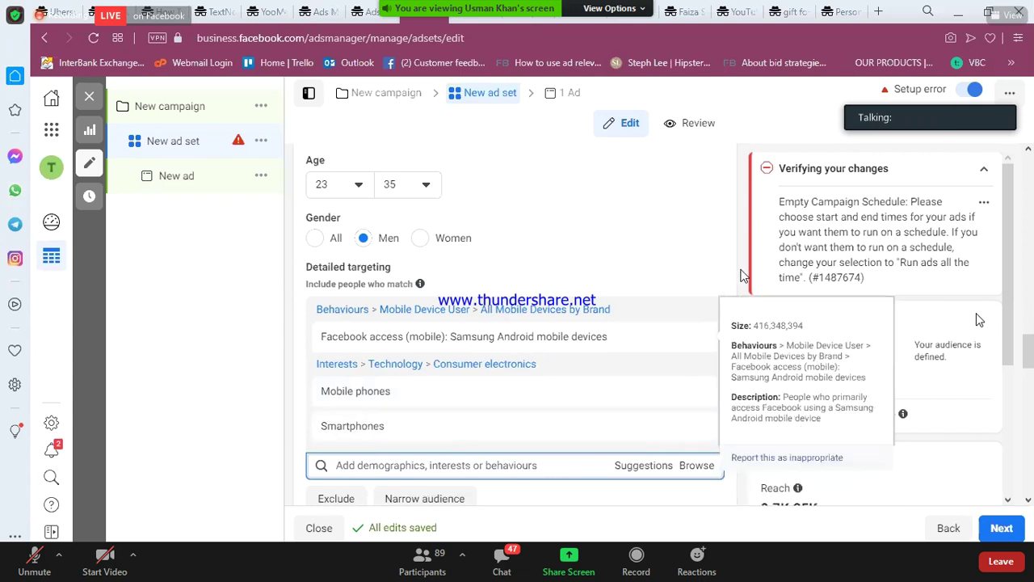
pyautogui.scroll(-1, 829, 418)
pyautogui.moveTo(827, 414); pyautogui.dragTo(868, 413)
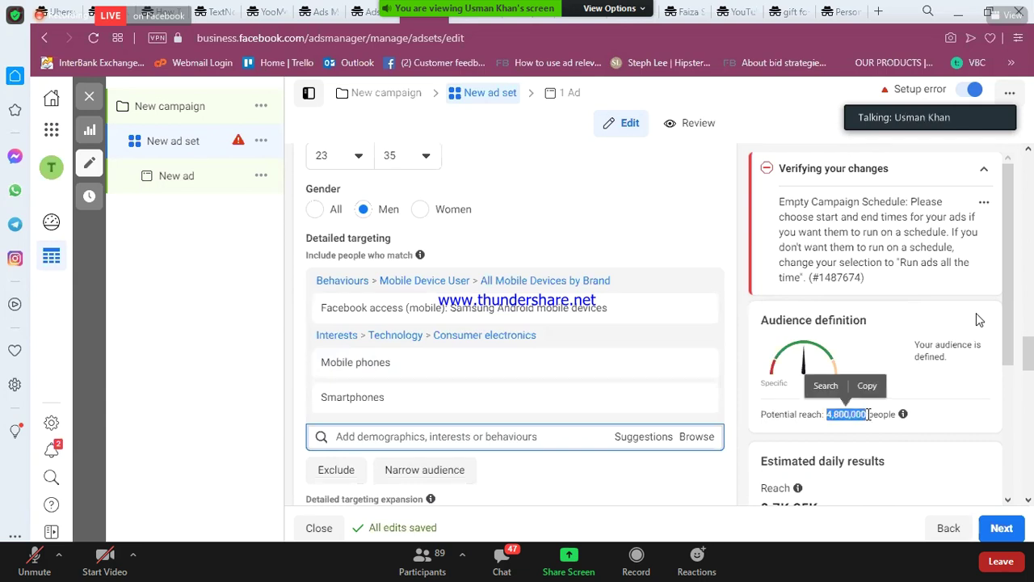
pyautogui.click(836, 413)
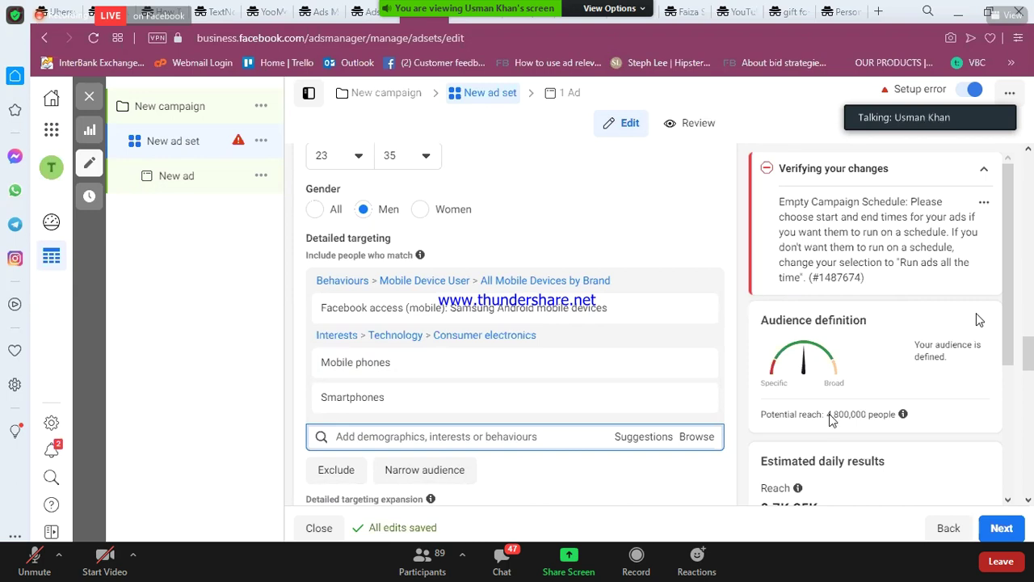
pyautogui.doubleClick(859, 414)
pyautogui.moveTo(323, 307)
pyautogui.moveTo(358, 368)
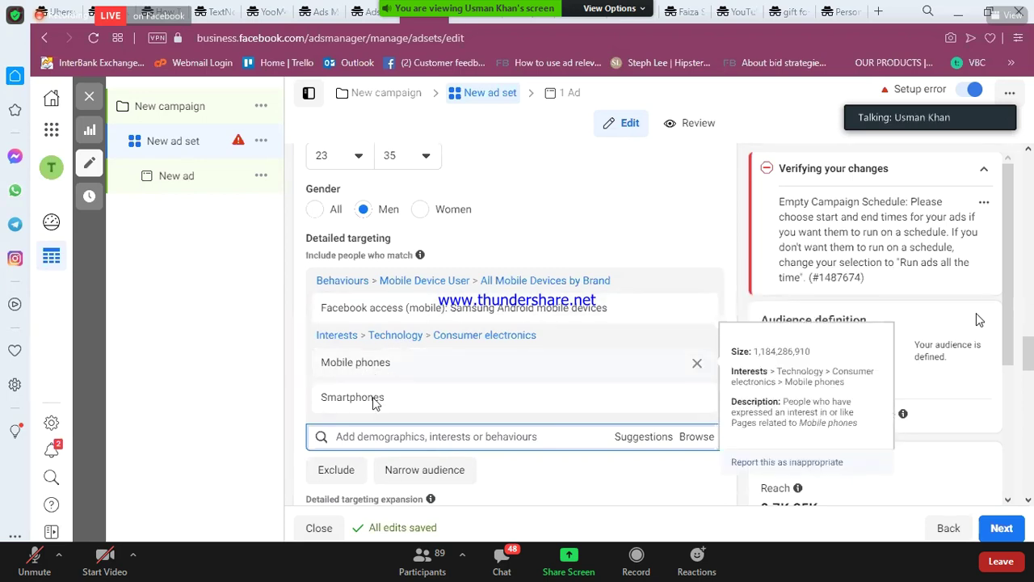
pyautogui.moveTo(374, 404)
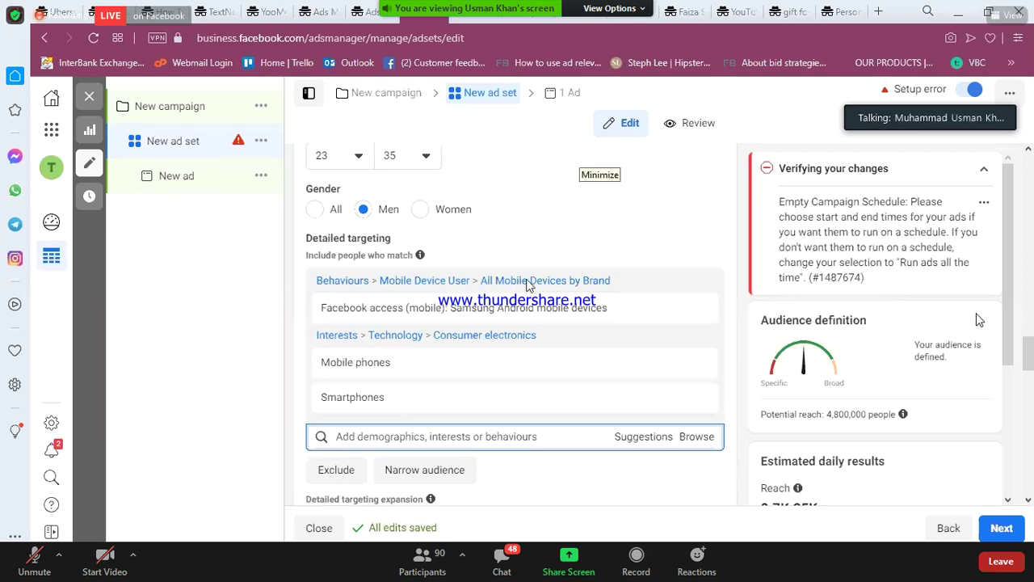
pyautogui.moveTo(454, 313)
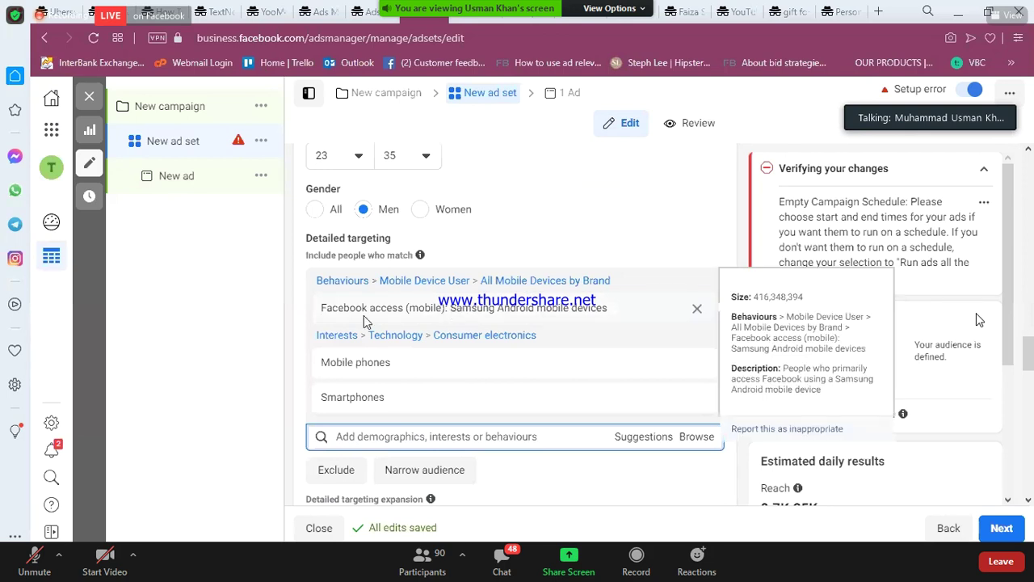
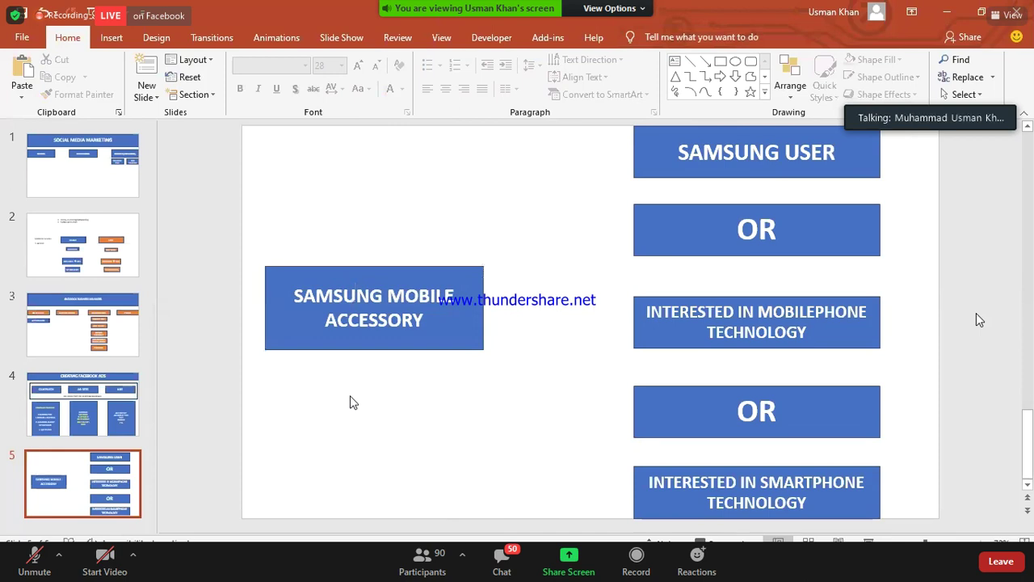
# Step: Raise the system audio volume and fill the SAMSUNG USER box on slide 5 with orange
pyautogui.press('XF86AudioRaiseVolume')
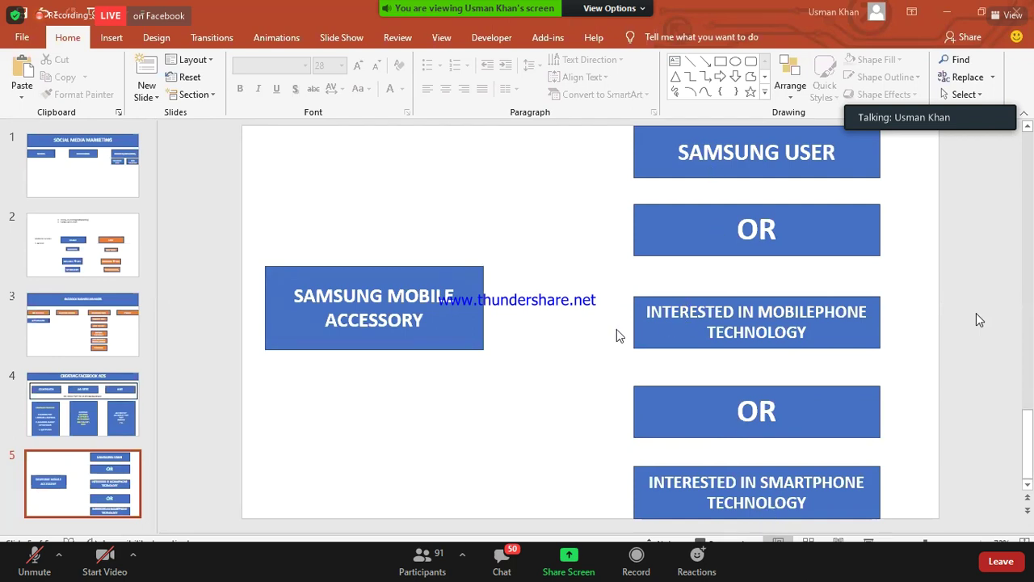
pyautogui.click(653, 173)
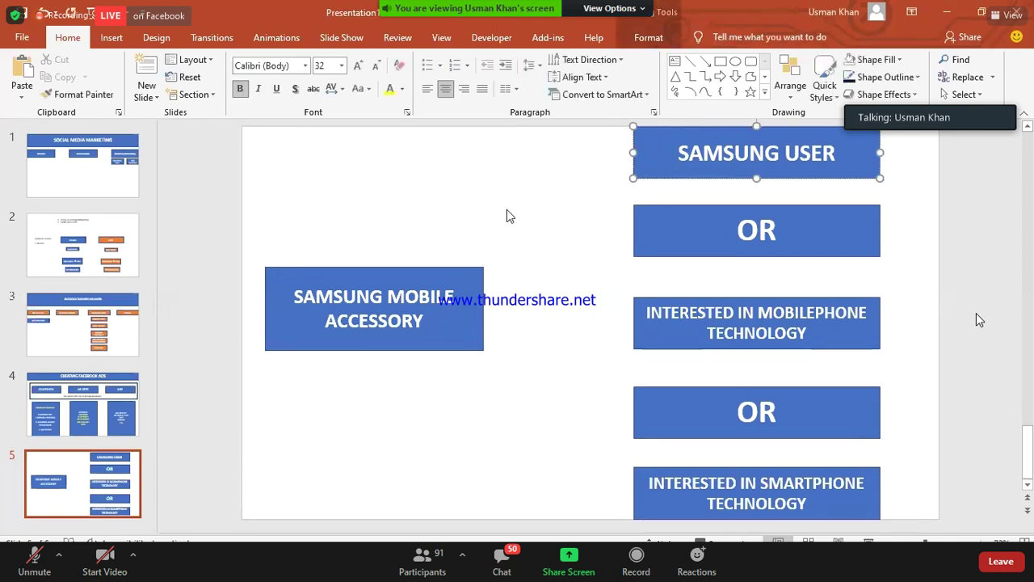
pyautogui.click(872, 61)
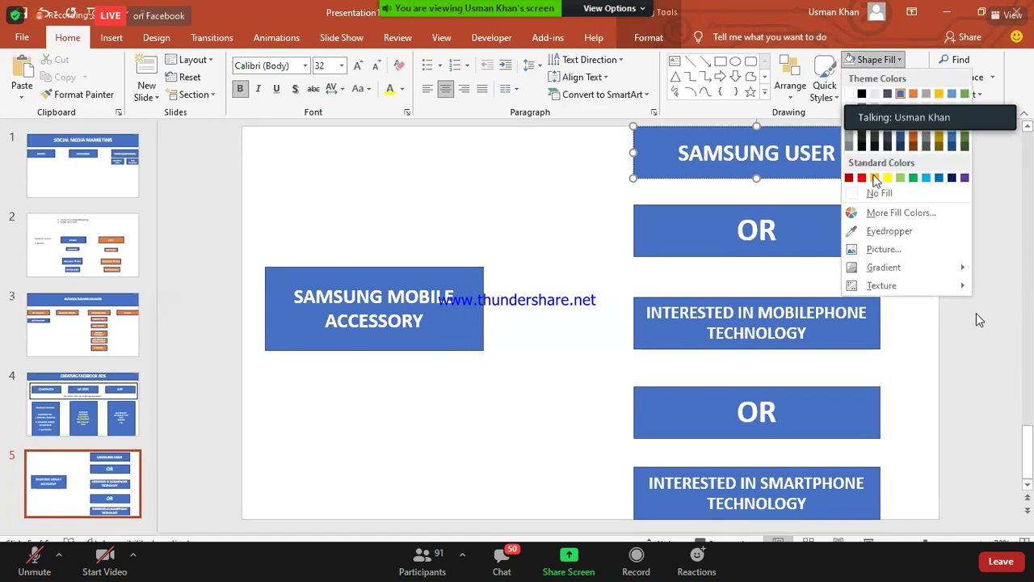
pyautogui.click(913, 93)
pyautogui.click(578, 225)
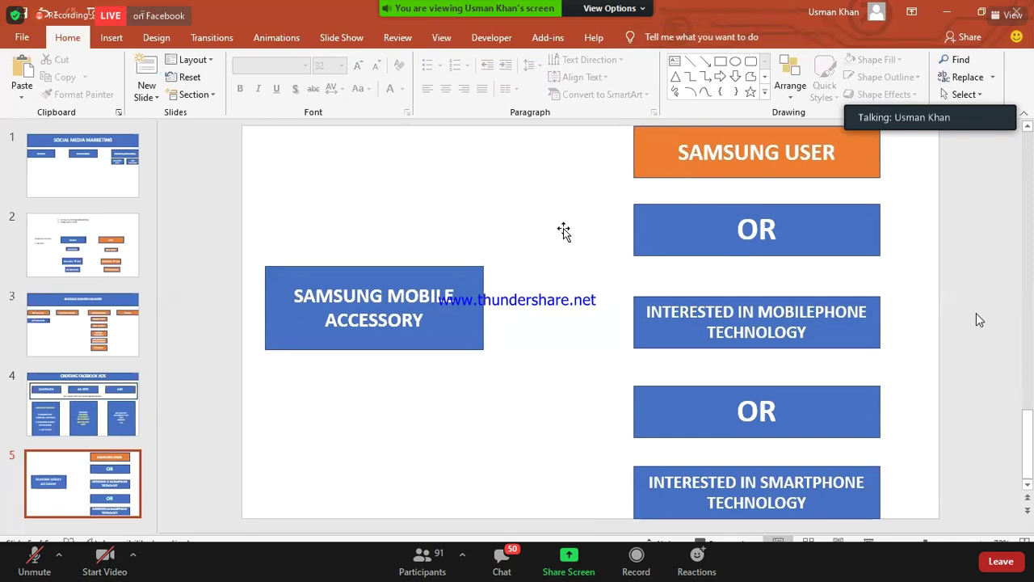
# Step: Check the two interest boxes on the slide and undo the orange fill of the SAMSUNG USER box
pyautogui.click(640, 344)
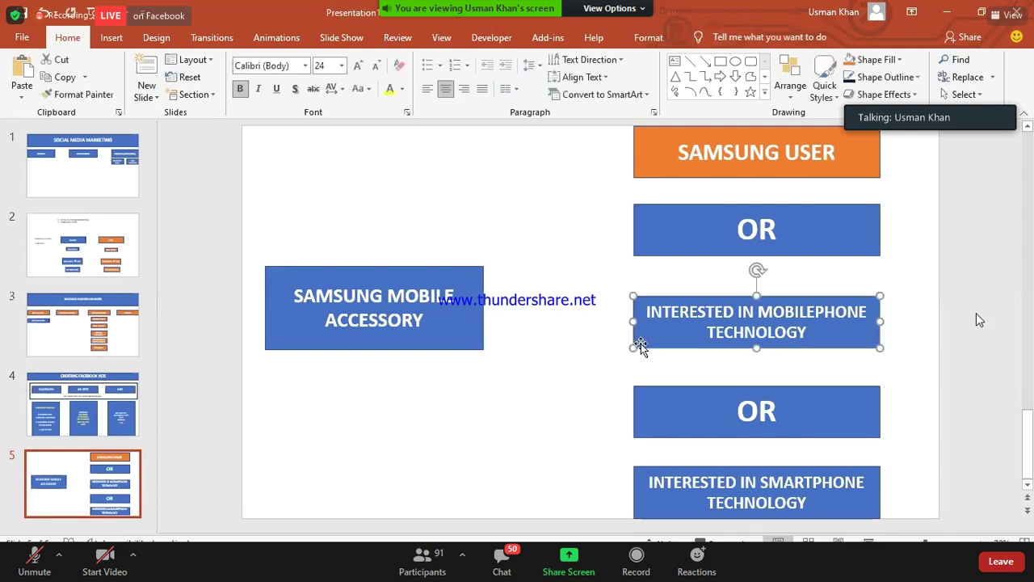
pyautogui.click(652, 468)
pyautogui.click(564, 355)
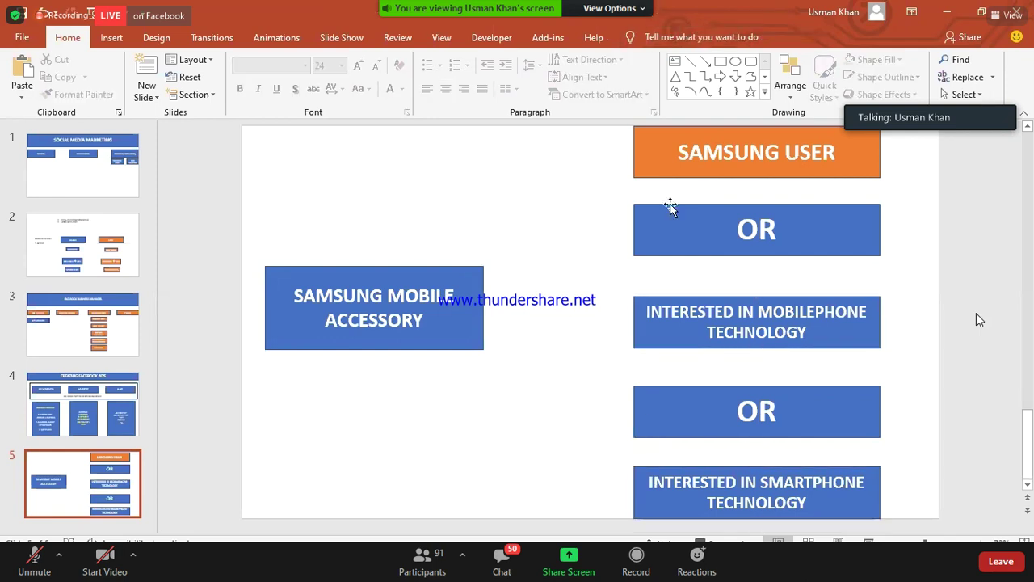
pyautogui.click(688, 174)
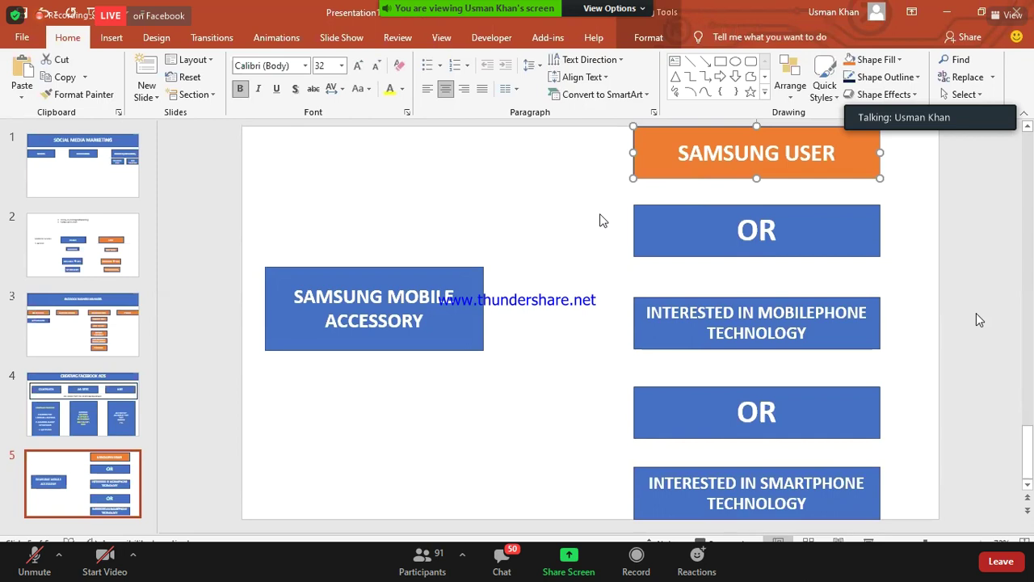
pyautogui.hotkey('ctrl', 'z')
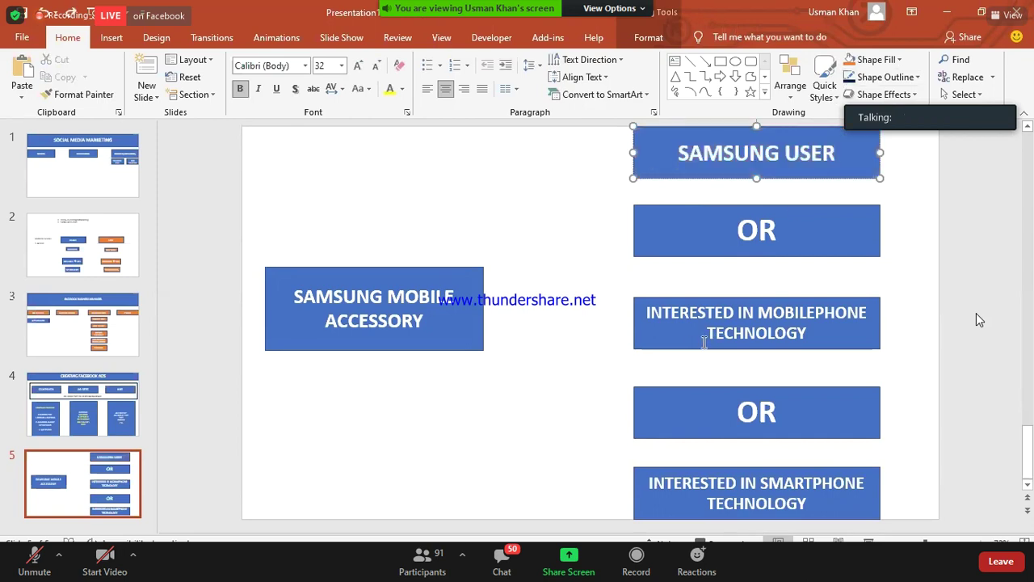
# Step: Fill the INTERESTED IN MOBILEPHONE TECHNOLOGY box with orange
pyautogui.click(688, 340)
pyautogui.click(677, 349)
pyautogui.click(849, 60)
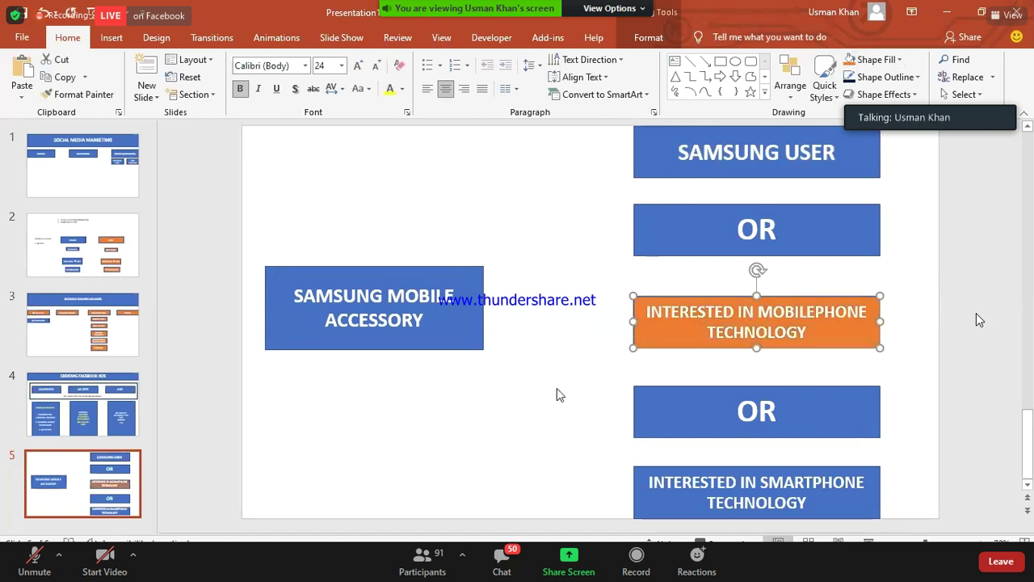
pyautogui.click(558, 393)
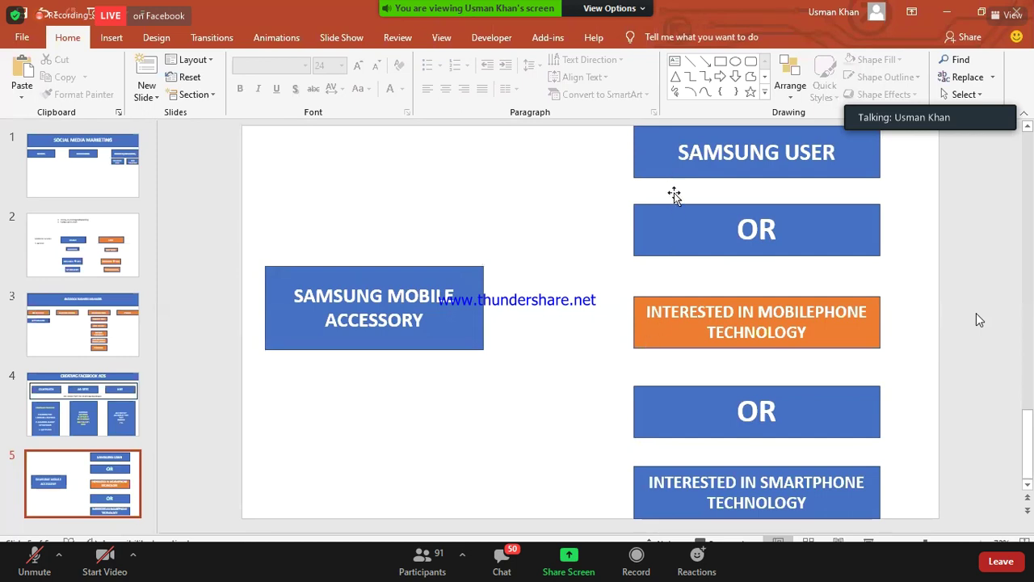
# Step: Replace the text OR with AND in the box between SAMSUNG USER and INTERESTED IN MOBILEPHONE TECHNOLOGY
pyautogui.click(647, 235)
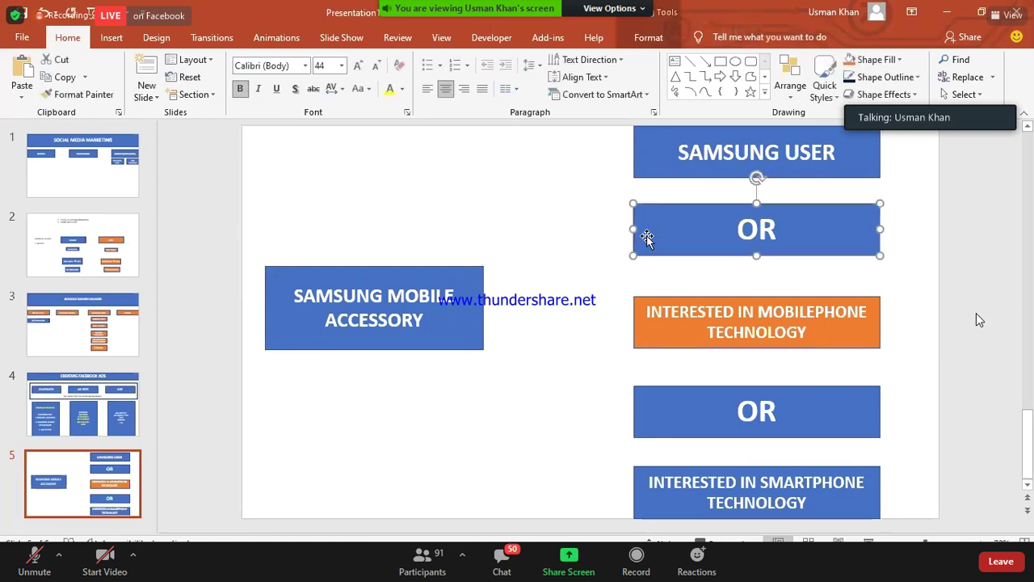
pyautogui.doubleClick(758, 234)
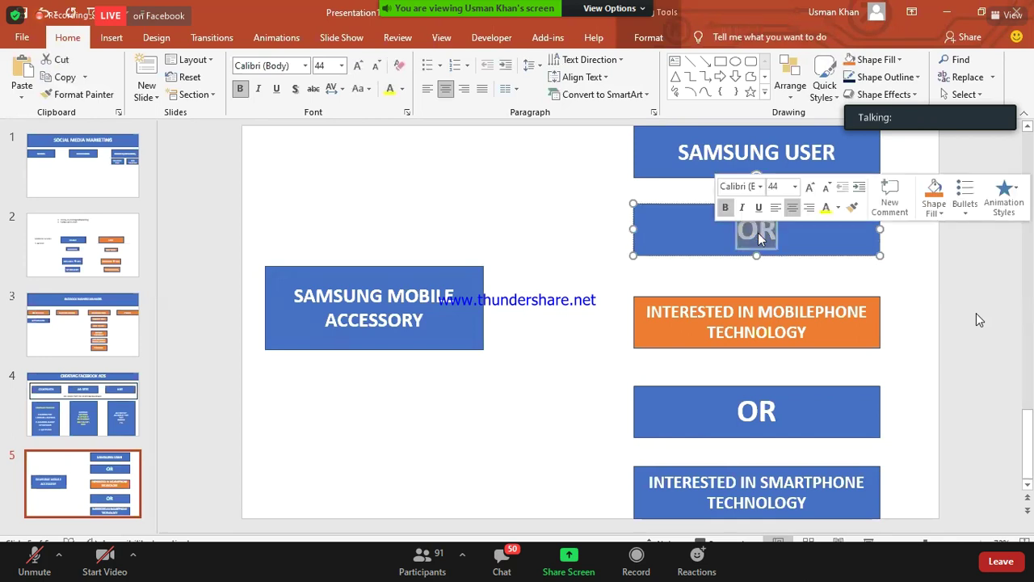
pyautogui.write('AND')
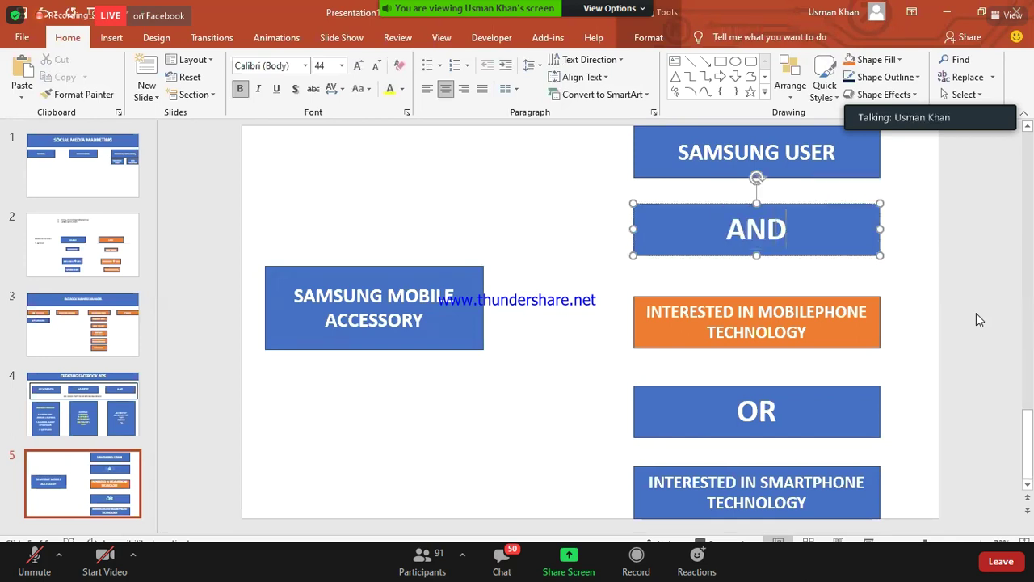
# Step: Undo the AND wording and the orange fill of the INTERESTED IN MOBILEPHONE TECHNOLOGY box on slide 5
pyautogui.click(614, 236)
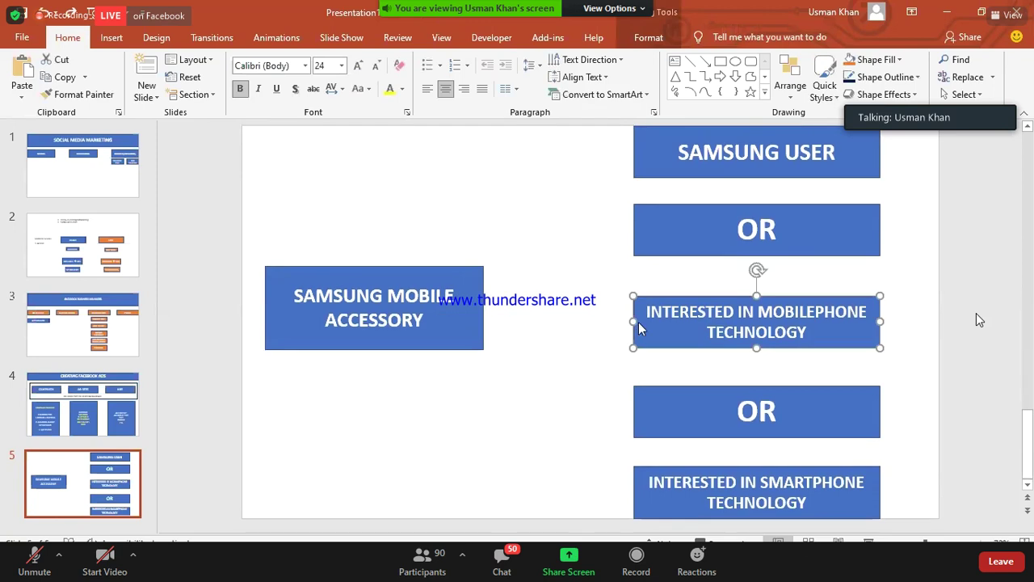
pyautogui.click(555, 343)
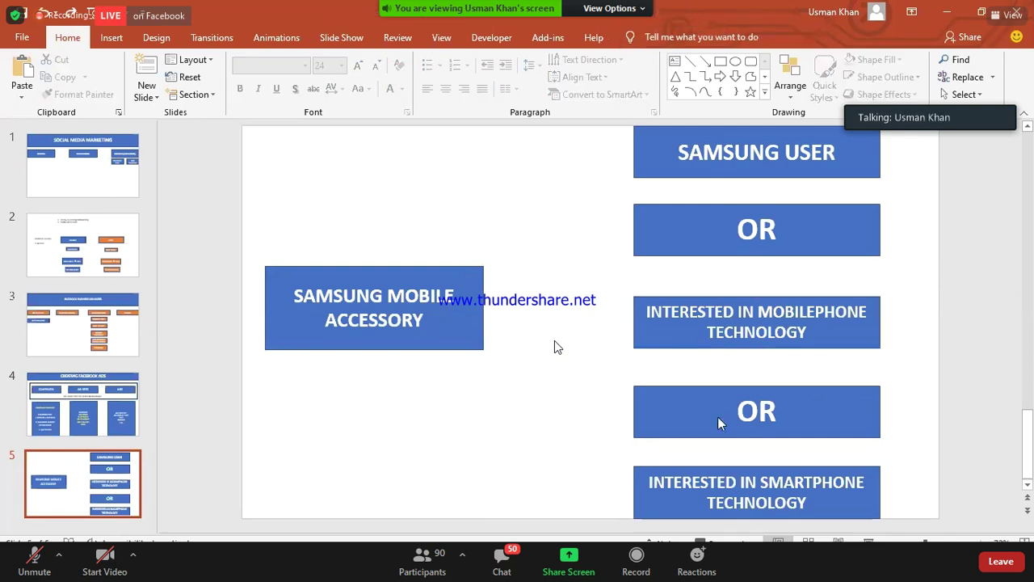
# Step: Send the message 1 to Everyone in the Zoom meeting chat and minimize the chat and participants windows
pyautogui.click(431, 568)
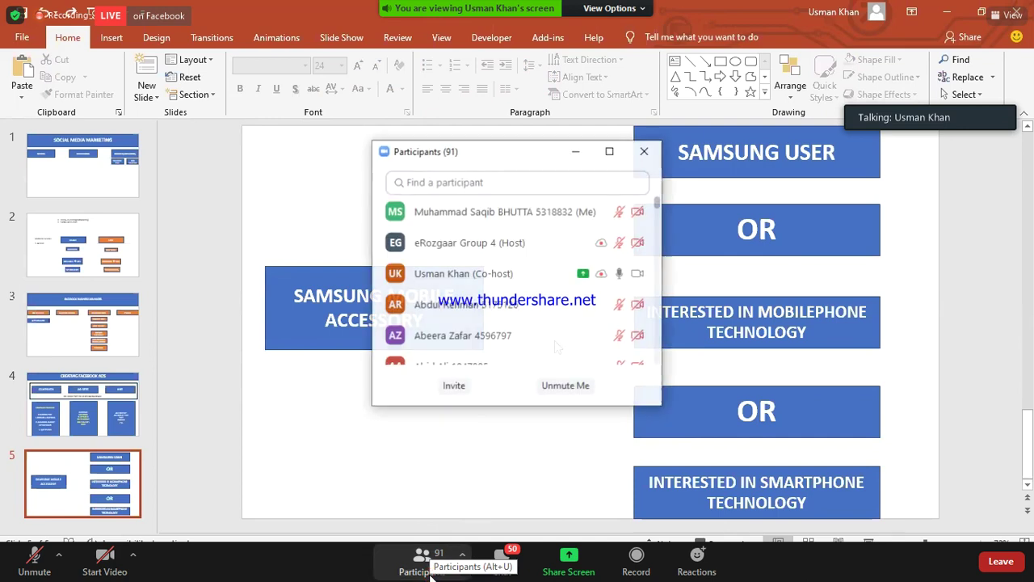
pyautogui.click(503, 558)
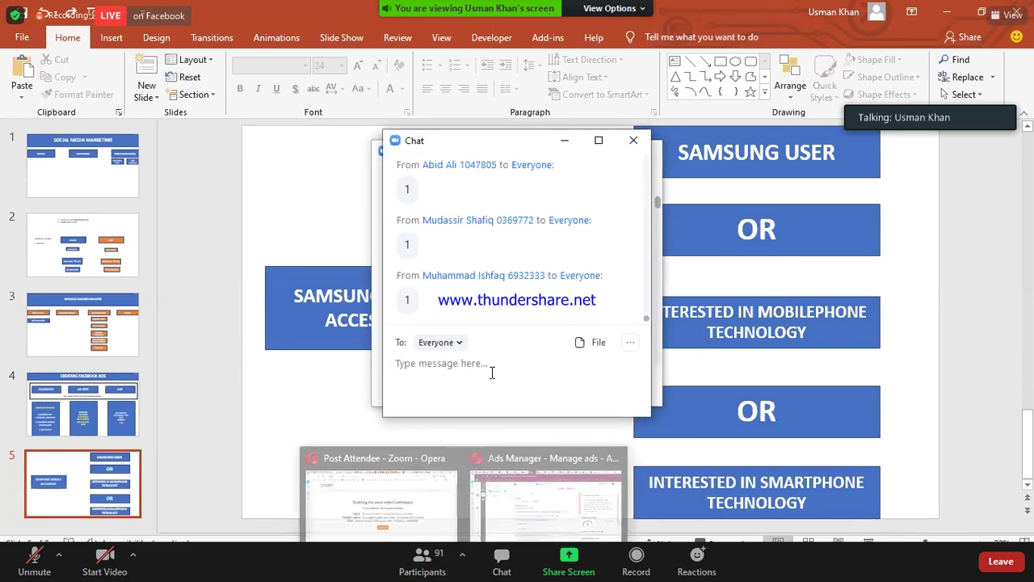
pyautogui.click(491, 370)
pyautogui.write('1')
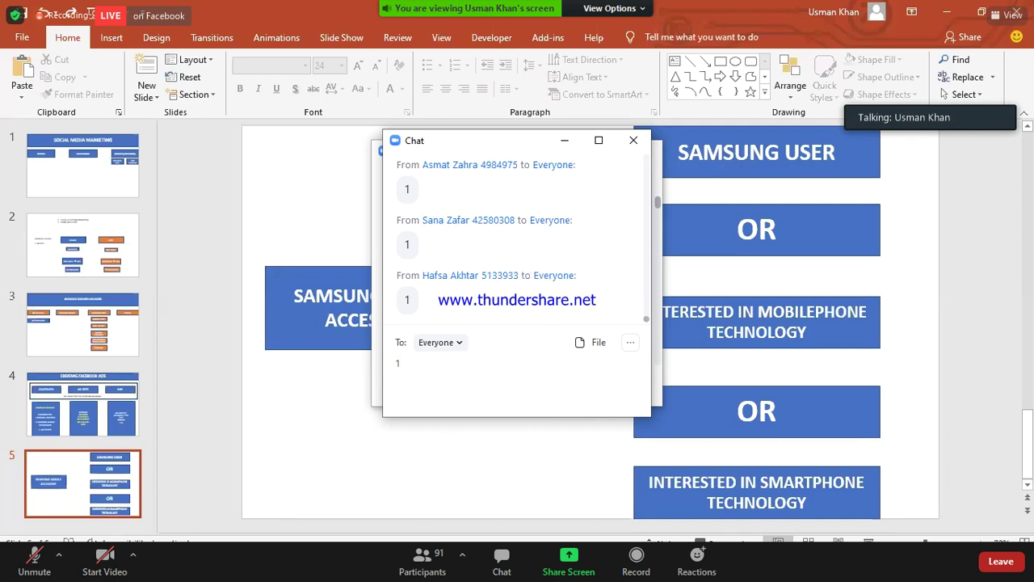
pyautogui.press('Return')
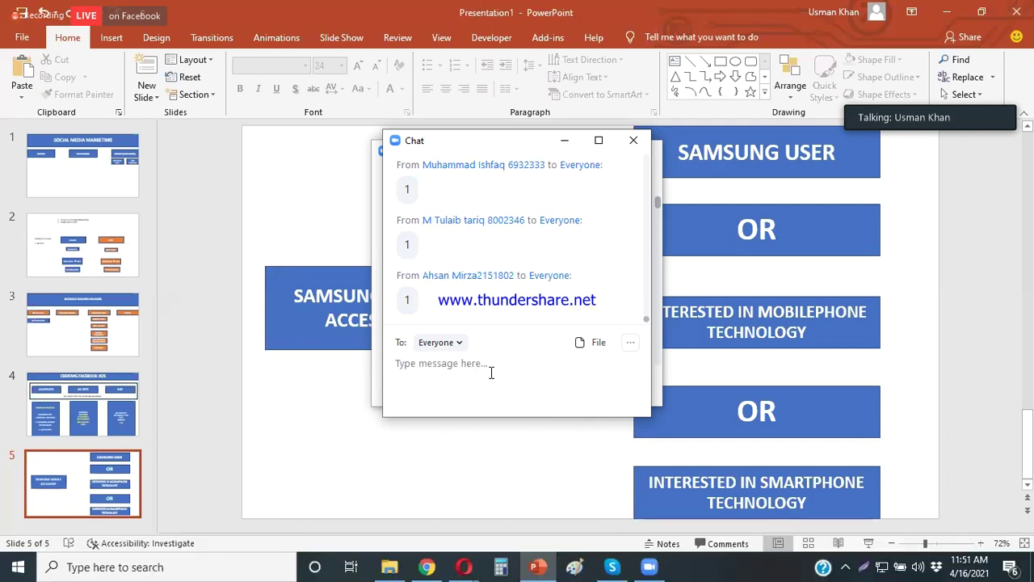
pyautogui.click(564, 141)
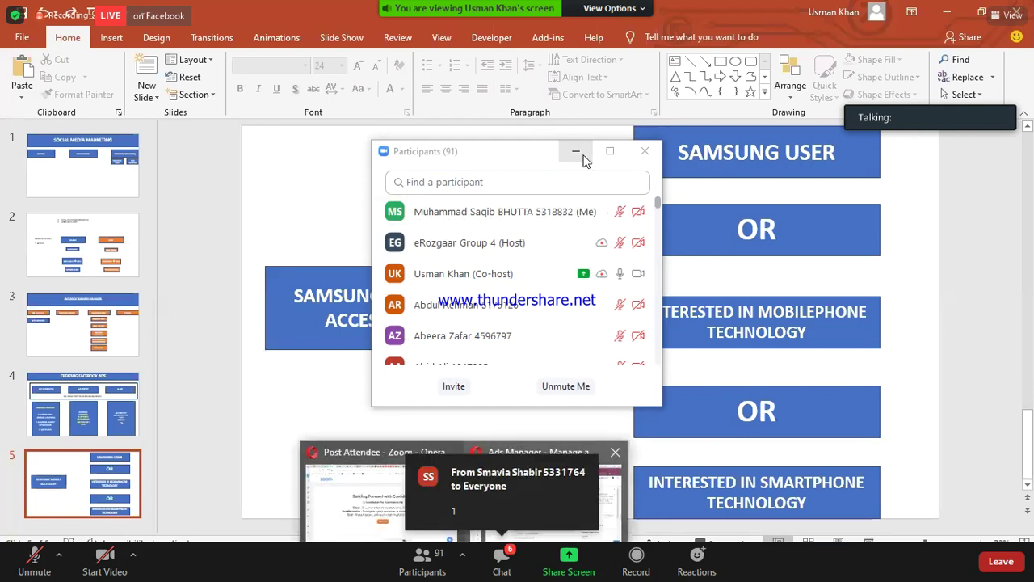
pyautogui.click(575, 152)
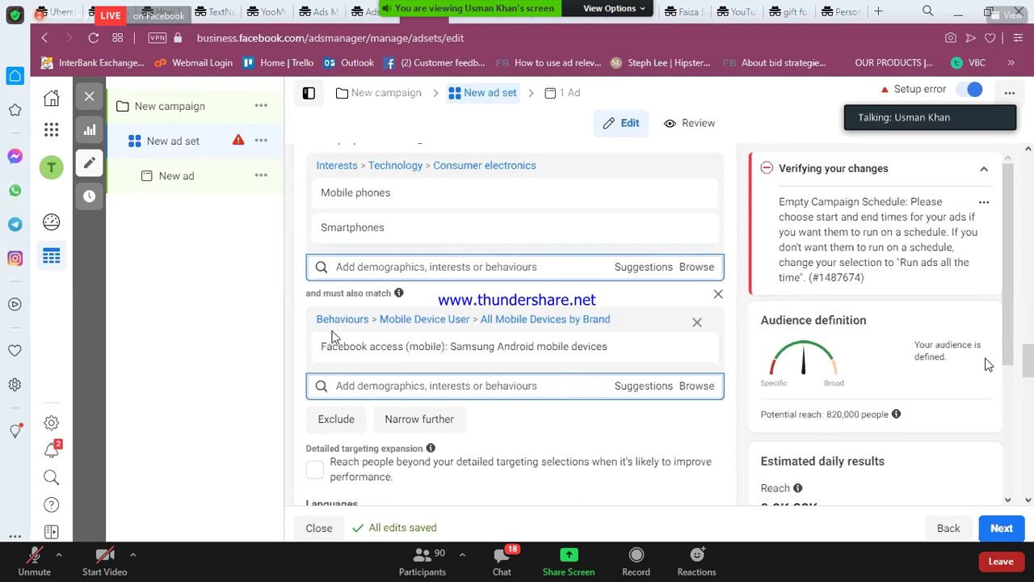
# Step: In the Facebook ad set's detailed targeting, examine the interests, the "must also match" condition and the Samsung Android mobile devices description
pyautogui.scroll(1, 291, 328)
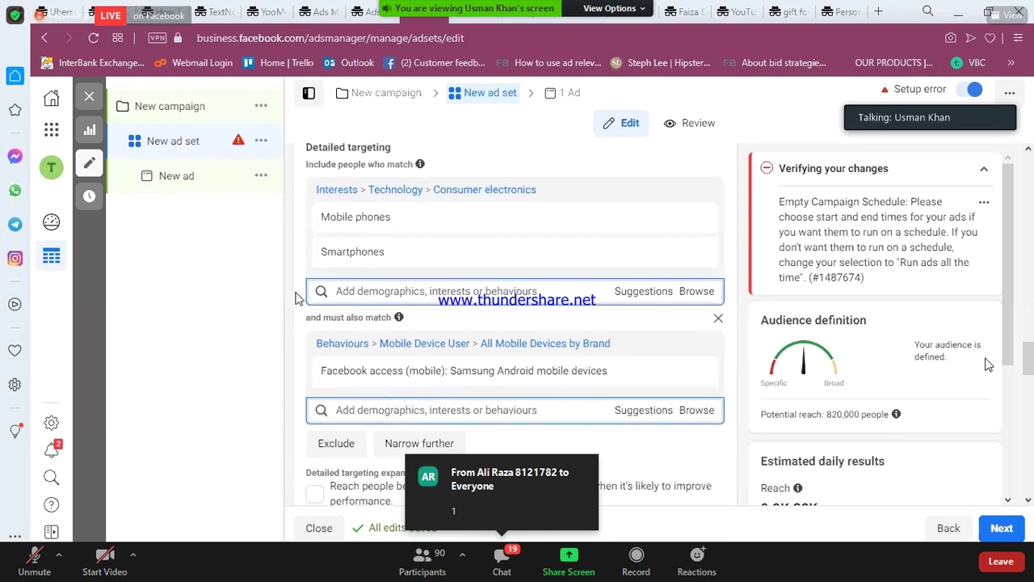
pyautogui.scroll(1, 294, 315)
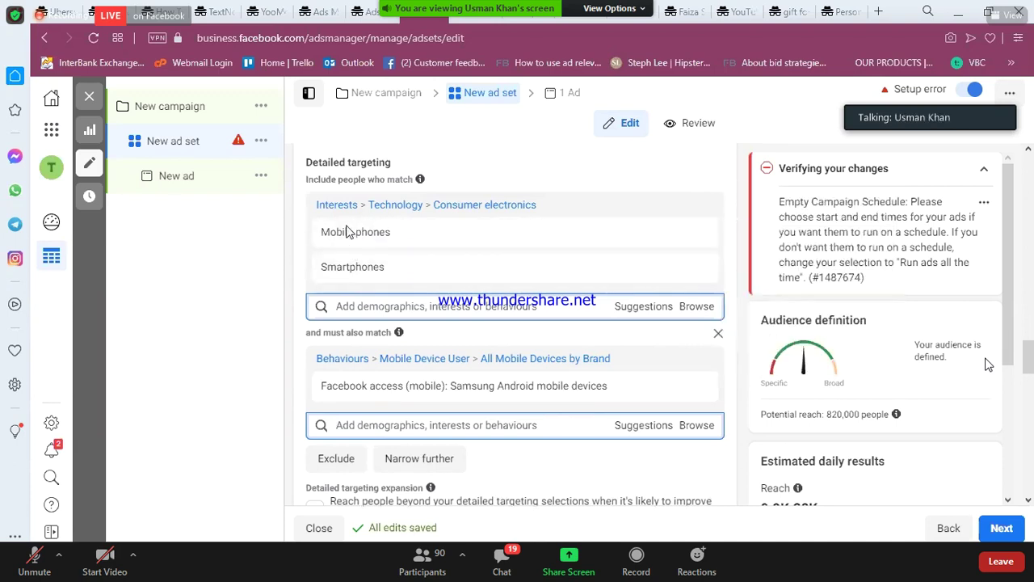
pyautogui.moveTo(308, 336); pyautogui.dragTo(393, 334)
pyautogui.click(328, 335)
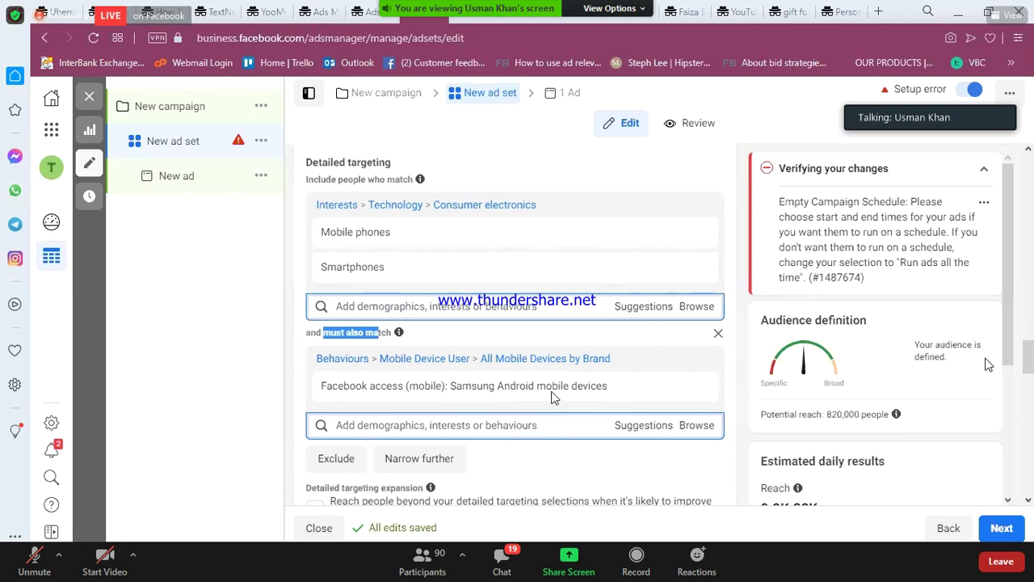
pyautogui.moveTo(569, 394)
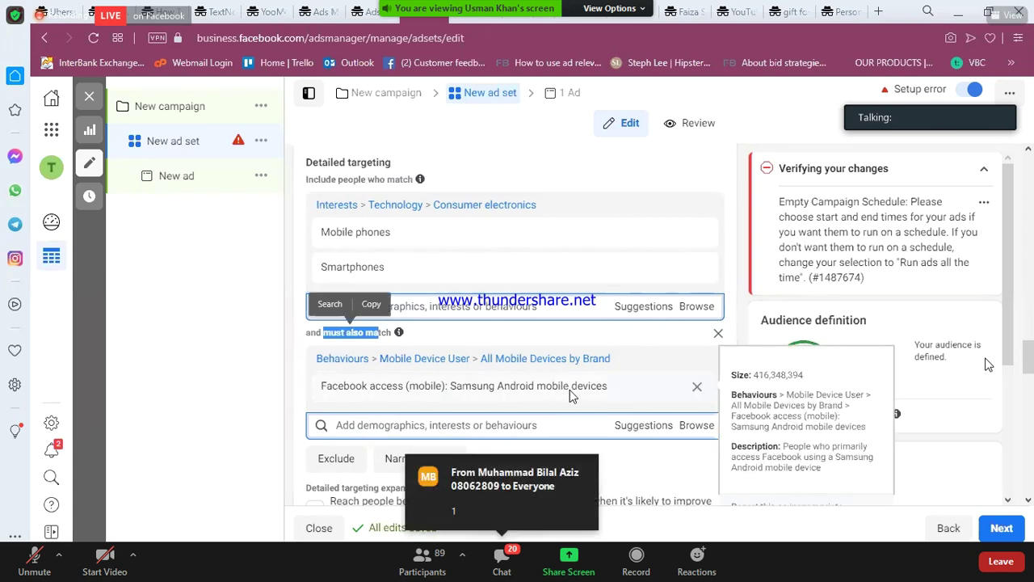
pyautogui.click(321, 274)
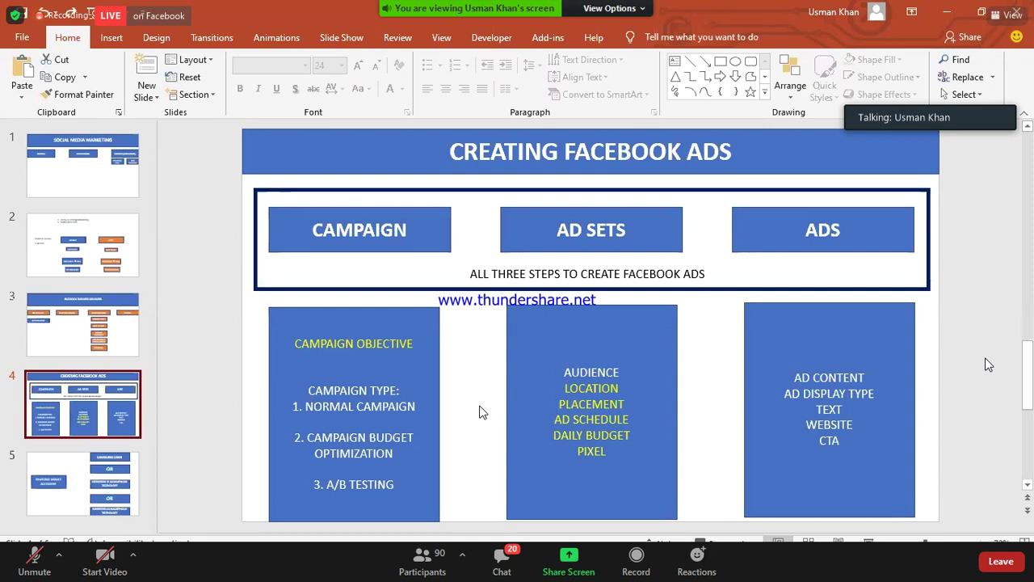
# Step: Color the word AUDIENCE yellow in the ad sets column of the CREATING FACEBOOK ADS slide in PowerPoint
pyautogui.click(578, 372)
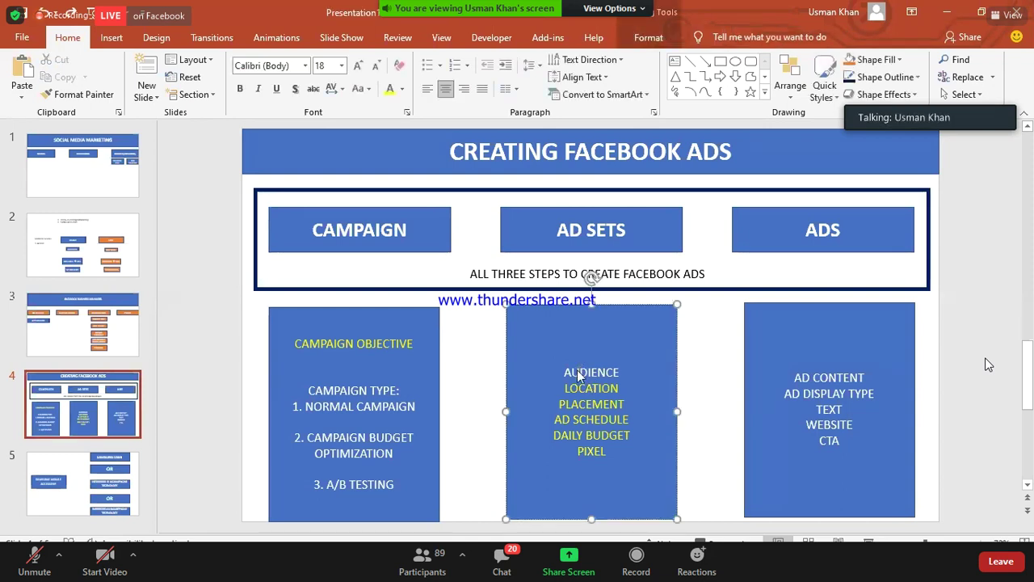
pyautogui.doubleClick(579, 372)
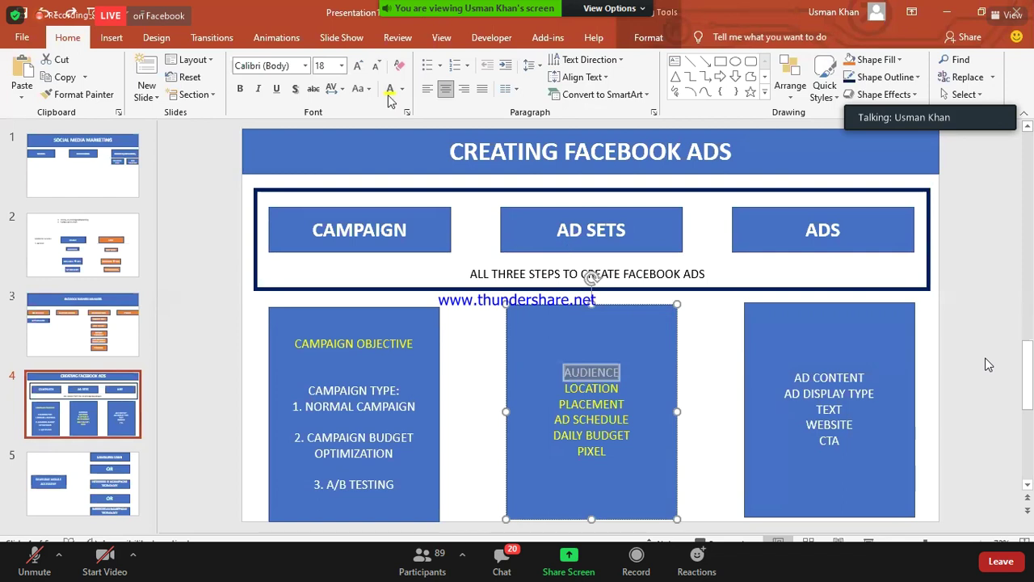
pyautogui.click(475, 379)
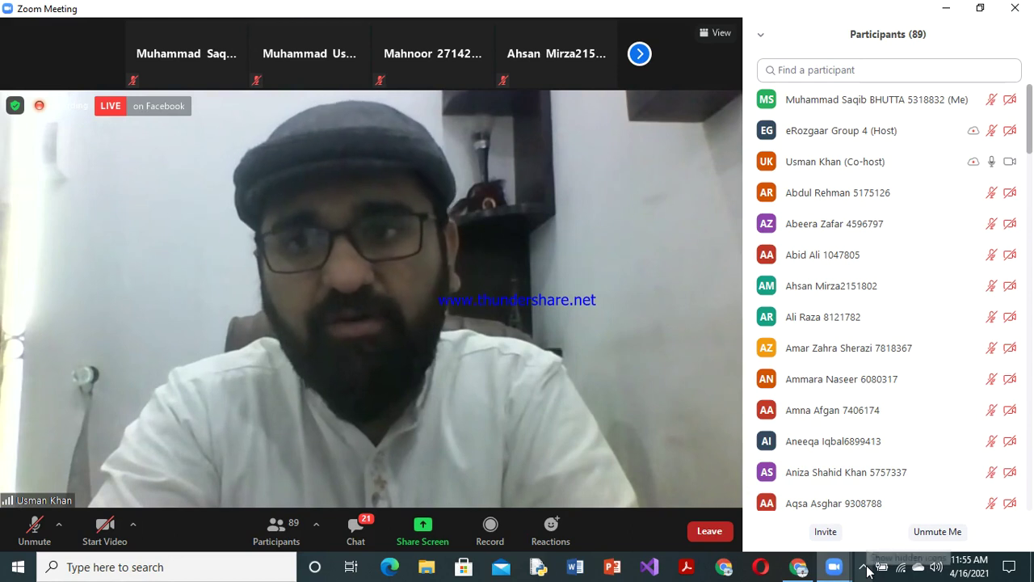
# Step: Show the hidden system tray icons and check the screen recorder's status
pyautogui.click(867, 570)
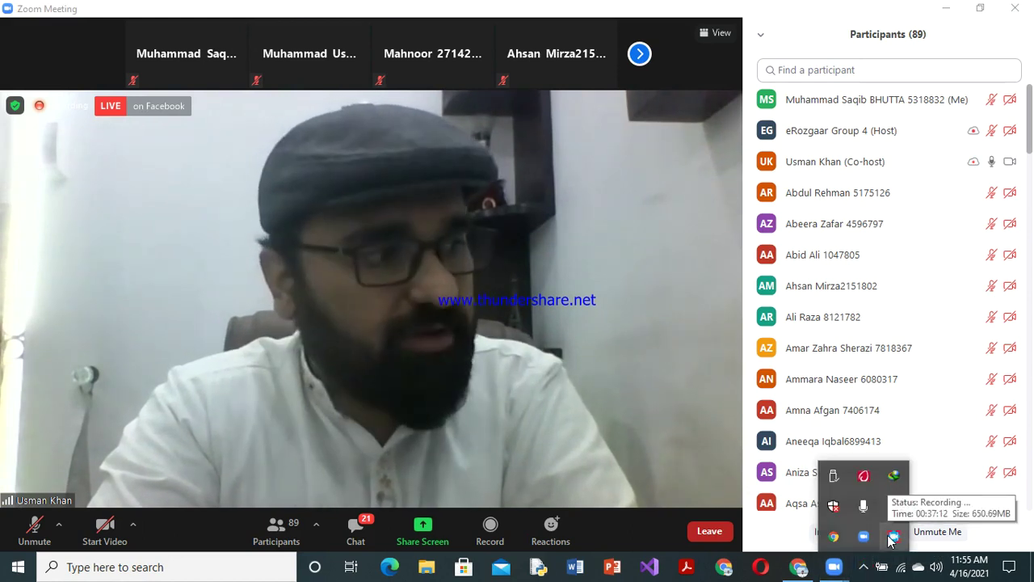